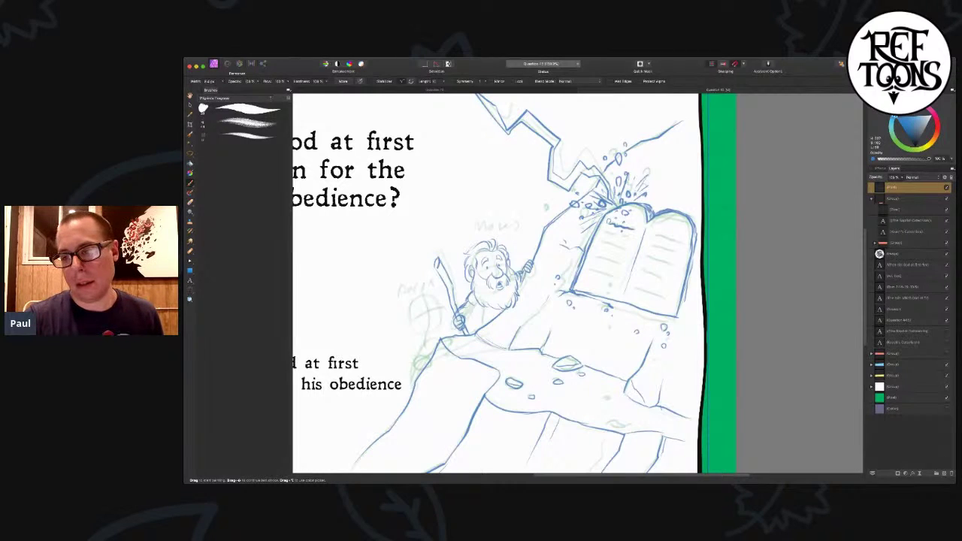
Step: Sketch the rows of short writing lines across both stone tablets
{"action": "left_click_drag", "start_coordinate": [607, 255], "coordinate": [622, 253]}
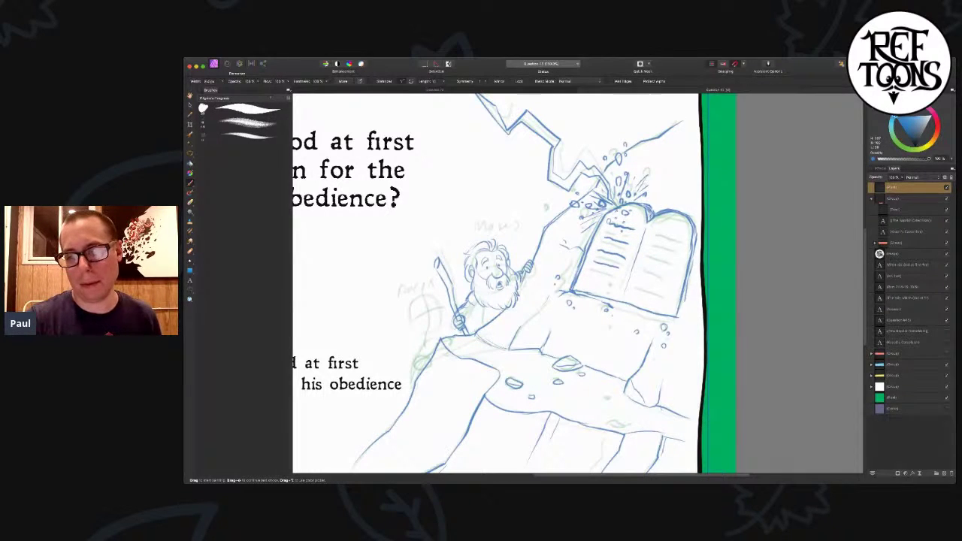
{"action": "left_click_drag", "start_coordinate": [590, 277], "coordinate": [609, 281]}
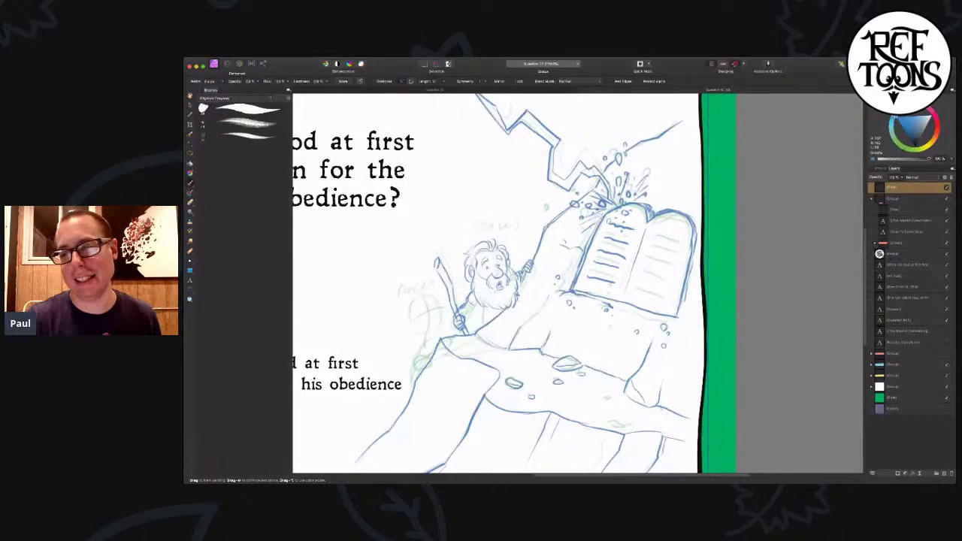
{"action": "left_click_drag", "start_coordinate": [667, 240], "coordinate": [683, 237]}
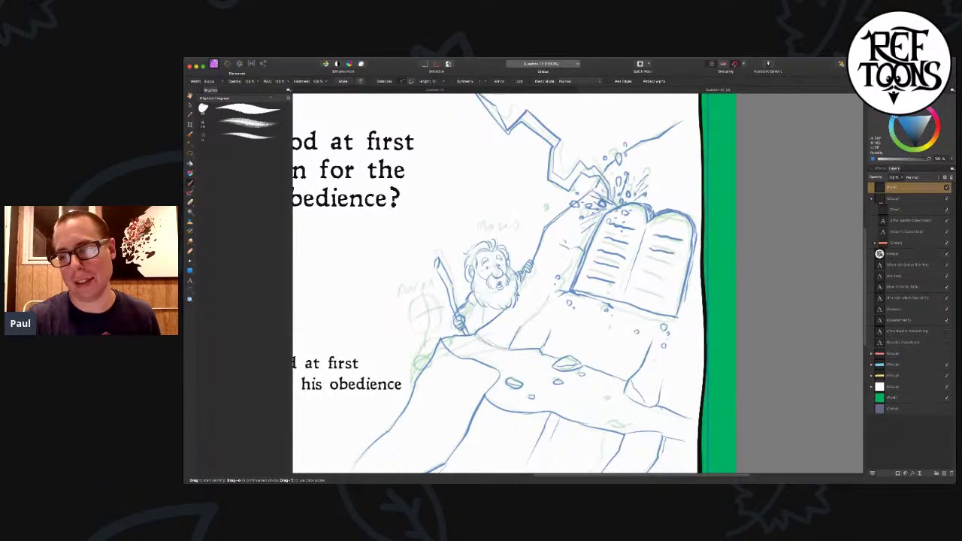
{"action": "mouse_move", "coordinate": [644, 266]}
{"action": "left_mouse_down"}
{"action": "mouse_move", "coordinate": [664, 263]}
{"action": "mouse_move", "coordinate": [668, 299]}
{"action": "mouse_move", "coordinate": [571, 317]}
{"action": "mouse_move", "coordinate": [578, 313]}
{"action": "left_mouse_up"}
Step: Sketch the sleeve detail on Moses's arm beside the hand holding the staff
{"action": "scroll", "coordinate": [579, 284], "scroll_direction": "left", "scroll_amount": 5}
{"action": "scroll", "coordinate": [579, 284], "scroll_direction": "down", "scroll_amount": 3}
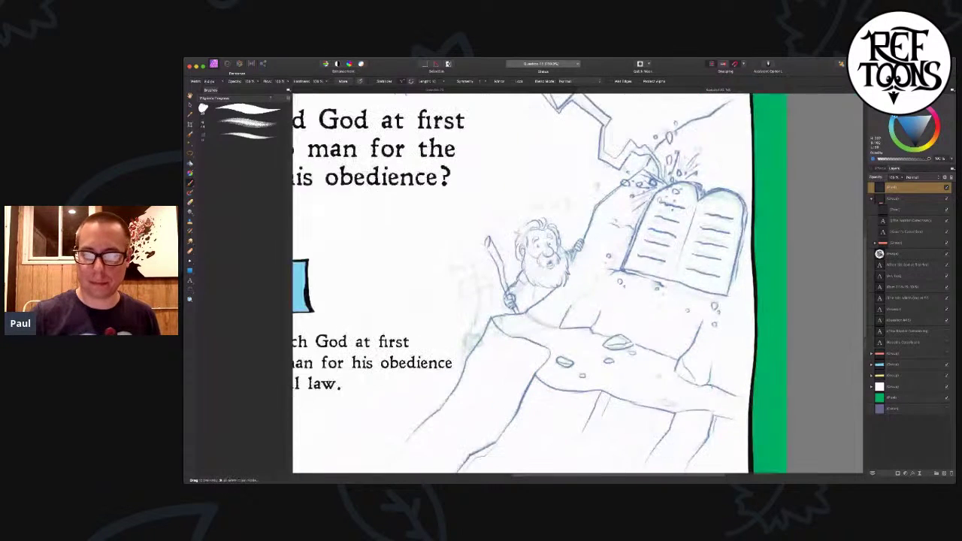
{"action": "left_click_drag", "start_coordinate": [605, 261], "coordinate": [607, 280]}
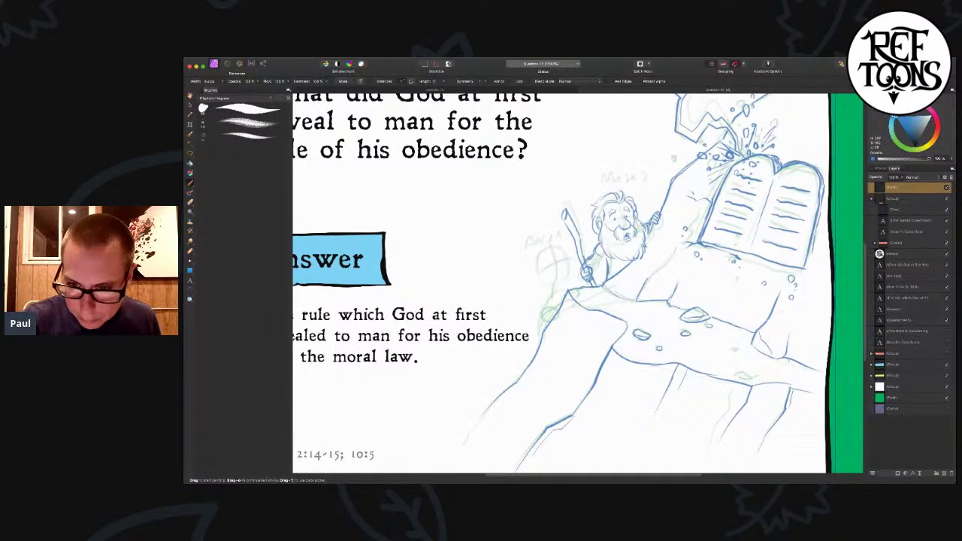
{"action": "left_click_drag", "start_coordinate": [597, 258], "coordinate": [604, 269]}
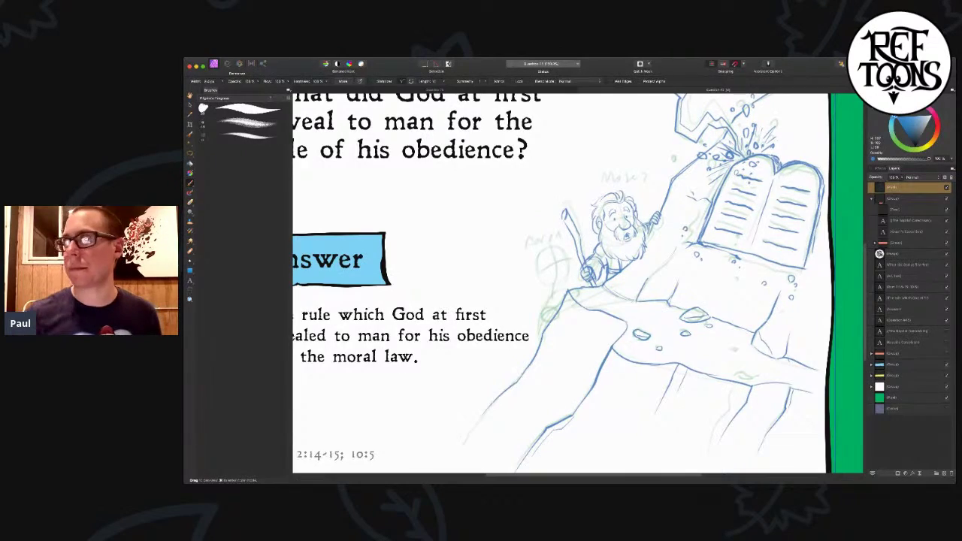
Step: Lower the opacity of the blue sketch layer to 50%
{"action": "key", "text": "super+0"}
{"action": "key", "text": "super+minus"}
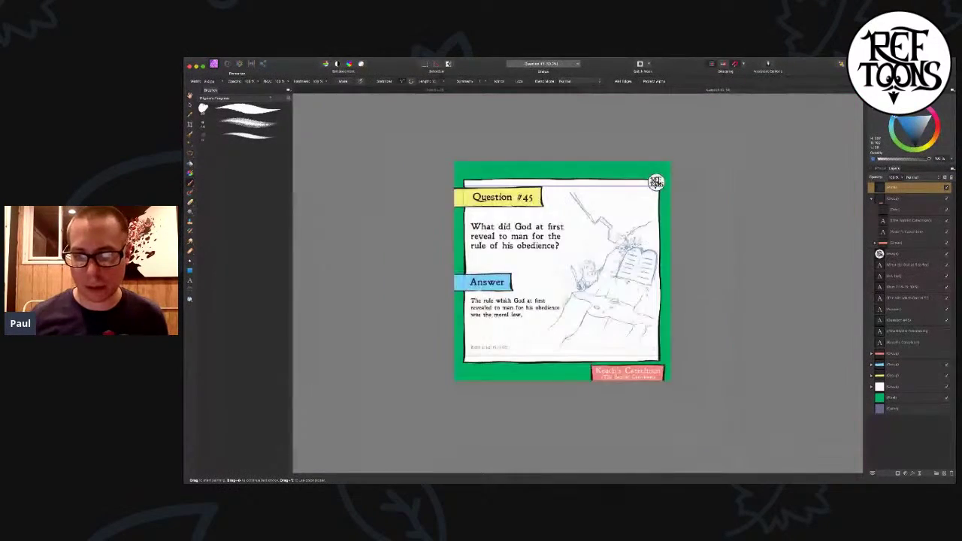
{"action": "key", "text": "super+equal"}
{"action": "key", "text": "super+equal"}
{"action": "left_click_drag", "start_coordinate": [578, 263], "coordinate": [521, 301]}
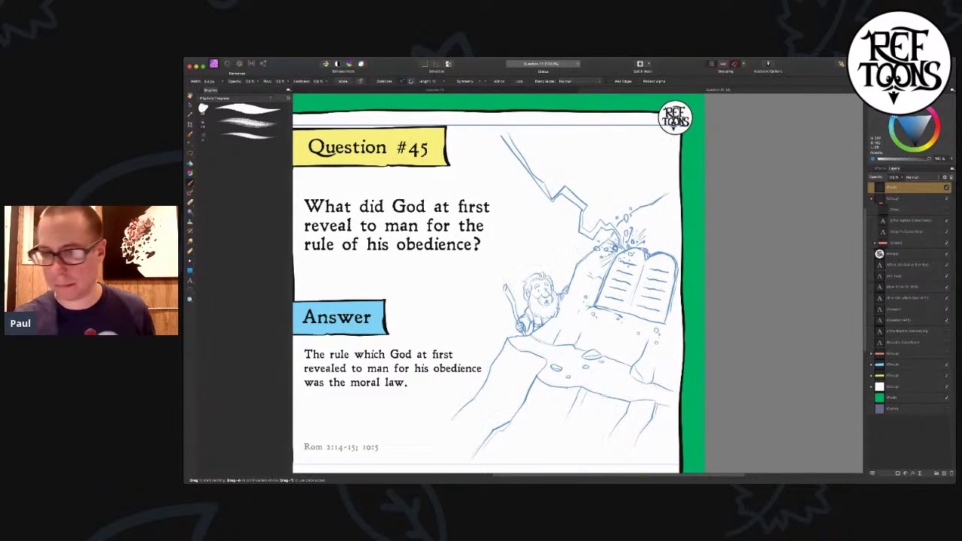
{"action": "left_click_drag", "start_coordinate": [876, 177], "coordinate": [862, 177]}
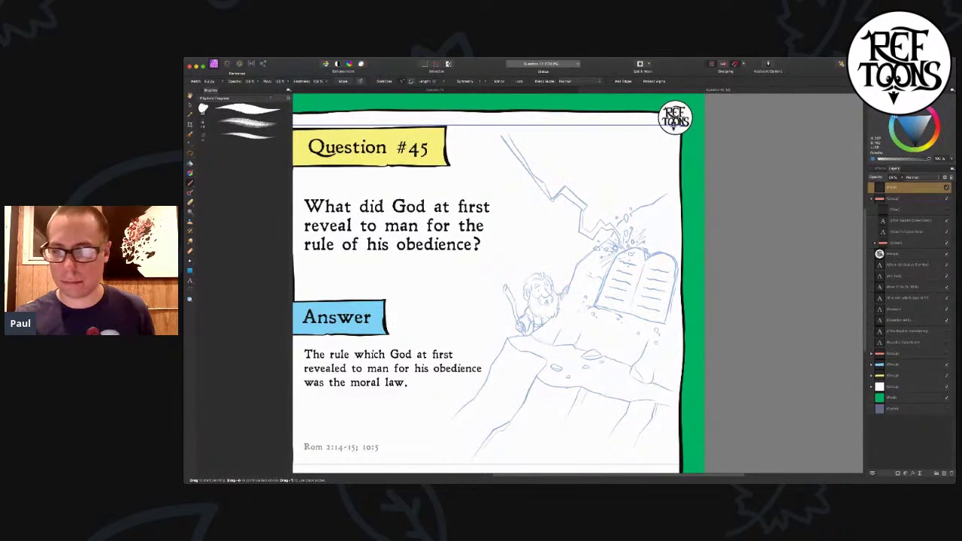
{"action": "key", "text": "1"}
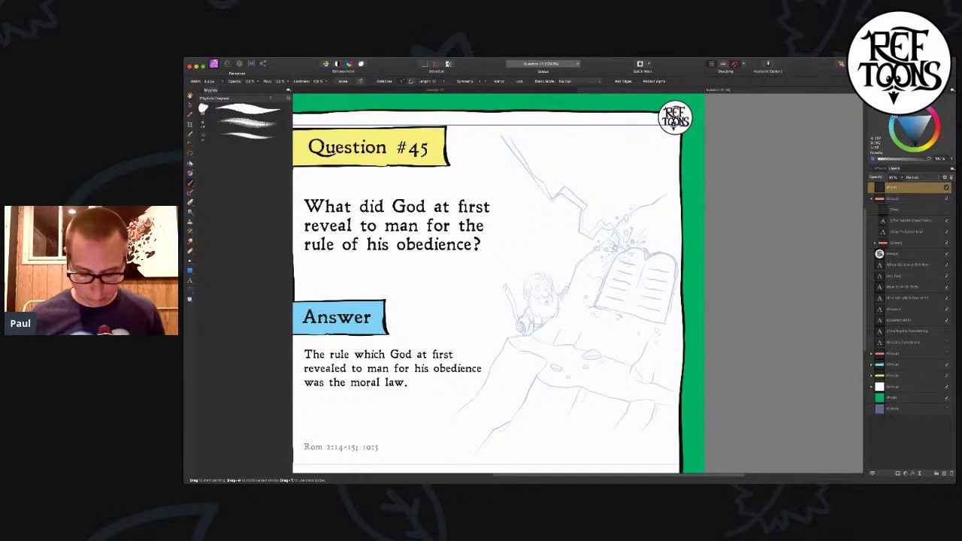
Step: Choose the first brush in the set at a reduced size with black, and add a new pixel layer above the sketch
{"action": "key", "text": "b"}
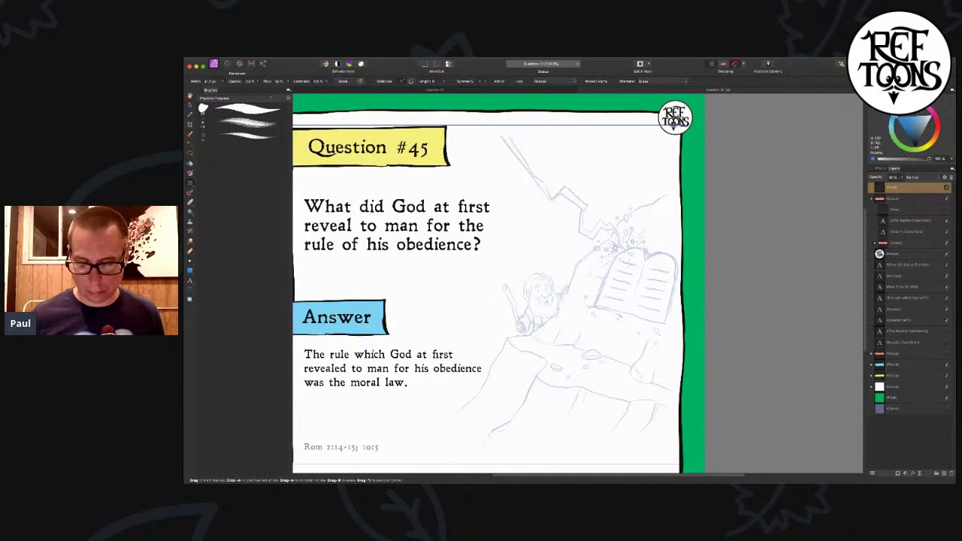
{"action": "key", "text": "super+plus"}
{"action": "key", "text": "super+plus"}
{"action": "key", "text": "super+plus"}
{"action": "key", "text": "super+plus"}
{"action": "left_click_drag", "start_coordinate": [342, 420], "coordinate": [567, 353]}
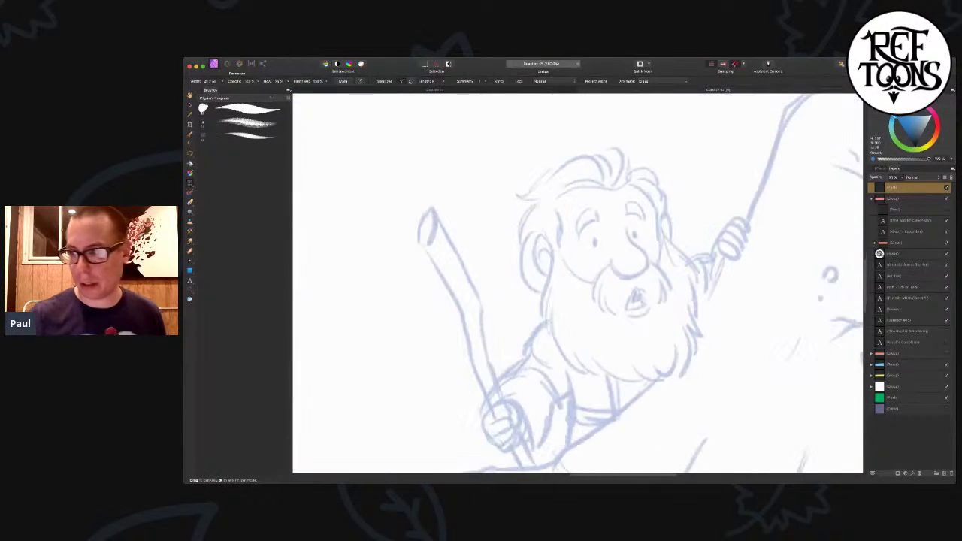
{"action": "left_click_drag", "start_coordinate": [760, 315], "coordinate": [679, 324]}
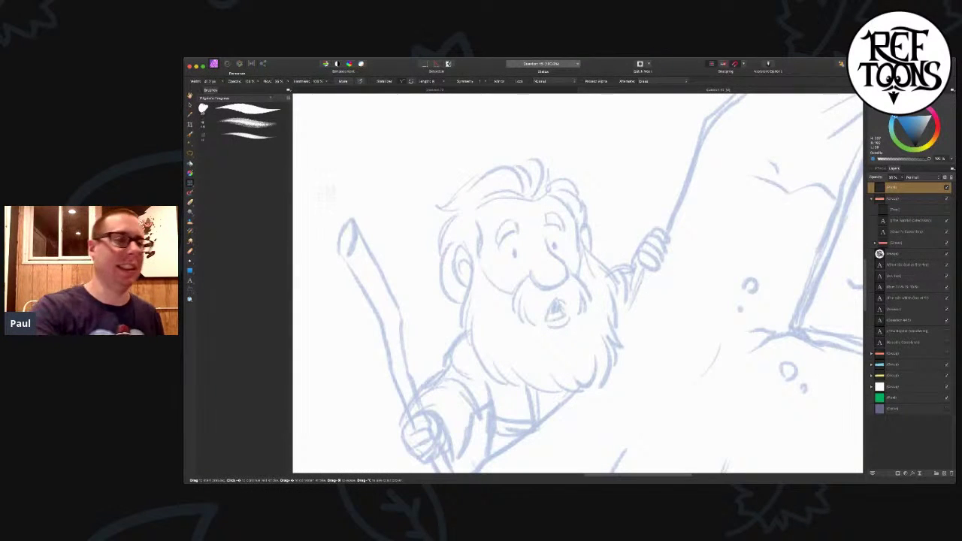
{"action": "key", "text": "e"}
{"action": "key", "text": "b"}
{"action": "key", "text": "b"}
{"action": "key", "text": "b"}
{"action": "key", "text": "b"}
{"action": "key", "text": "b"}
{"action": "key", "text": "b"}
{"action": "key", "text": "b"}
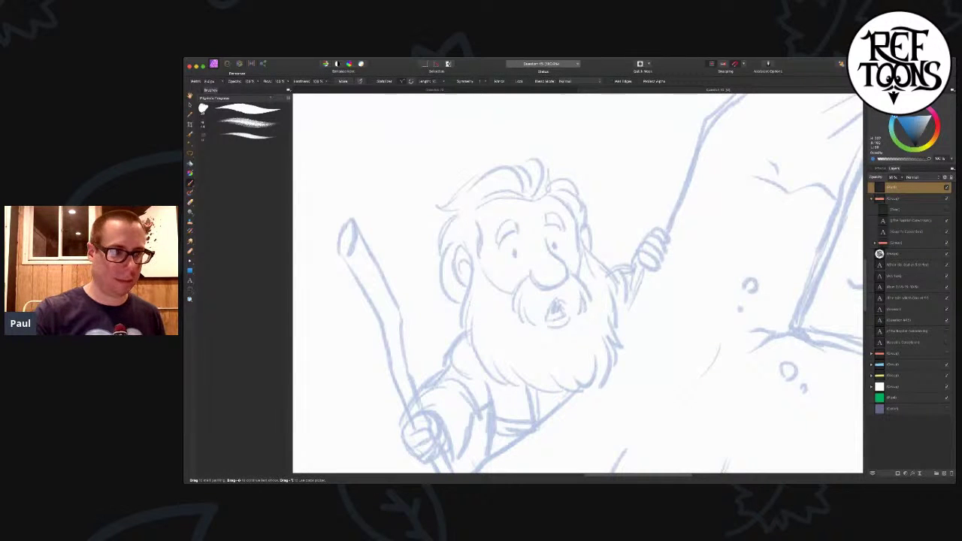
{"action": "left_click", "coordinate": [240, 109]}
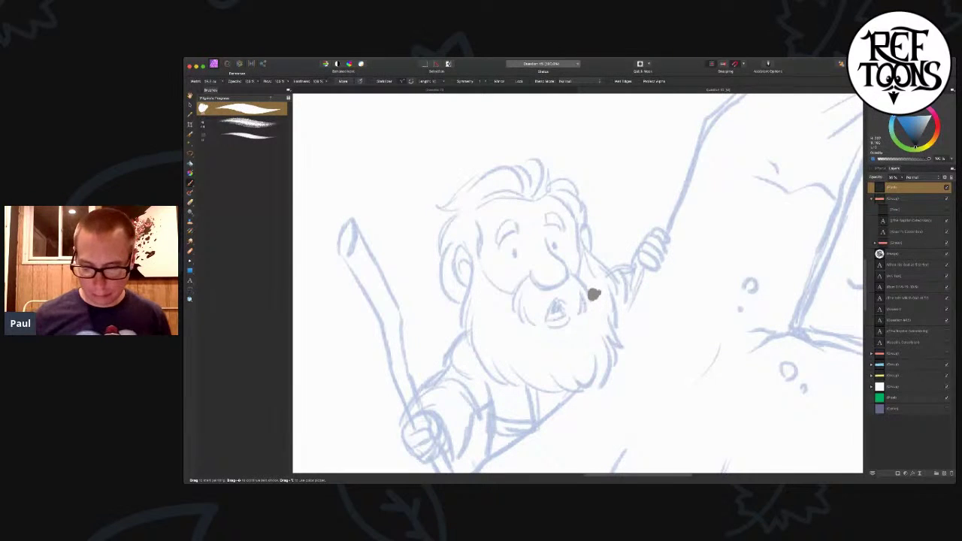
{"action": "key", "text": "bracketleft"}
{"action": "key", "text": "bracketleft"}
{"action": "key", "text": "bracketleft"}
{"action": "key", "text": "bracketleft"}
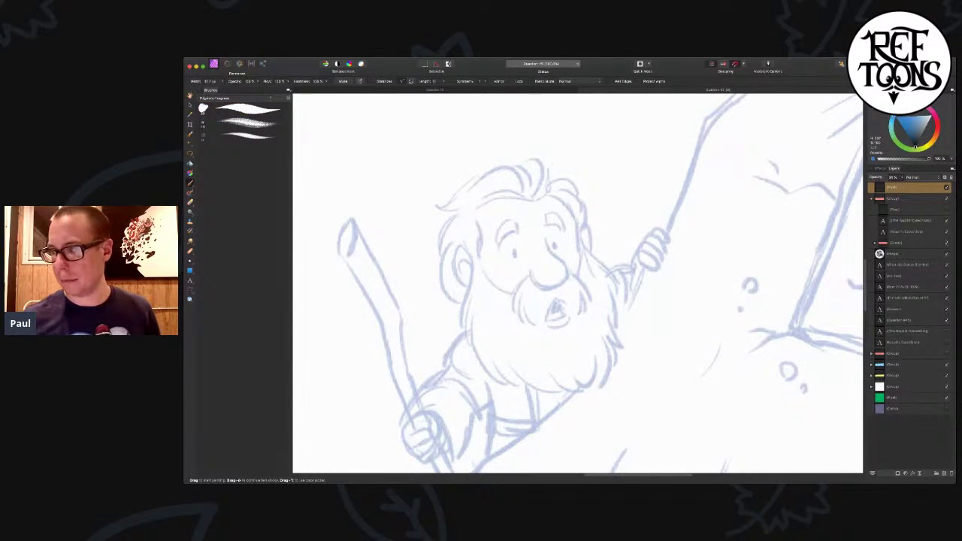
{"action": "key", "text": "super+shift+n"}
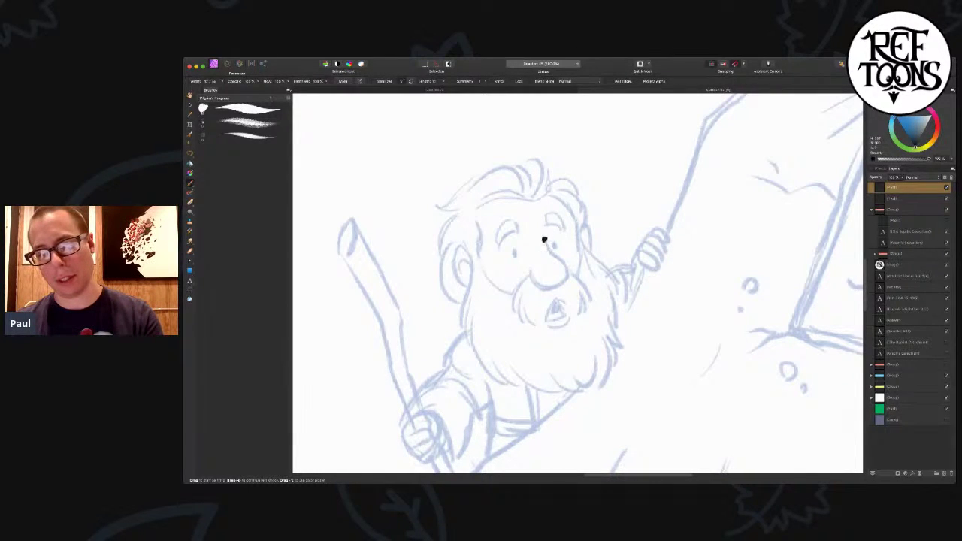
{"action": "left_click_drag", "start_coordinate": [547, 244], "coordinate": [556, 257]}
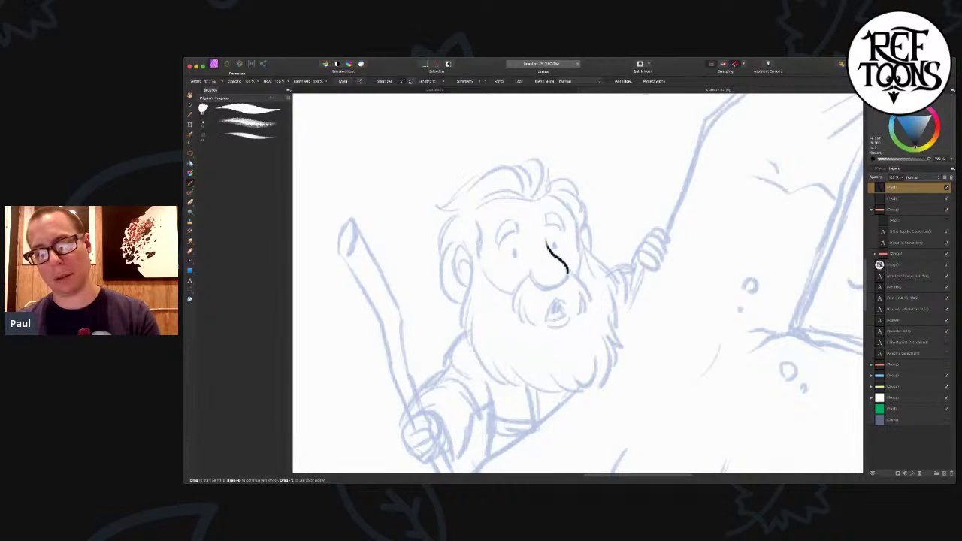
{"action": "mouse_move", "coordinate": [548, 286]}
{"action": "left_mouse_down"}
{"action": "mouse_move", "coordinate": [534, 285]}
{"action": "mouse_move", "coordinate": [529, 272]}
{"action": "mouse_move", "coordinate": [541, 261]}
{"action": "left_mouse_up"}
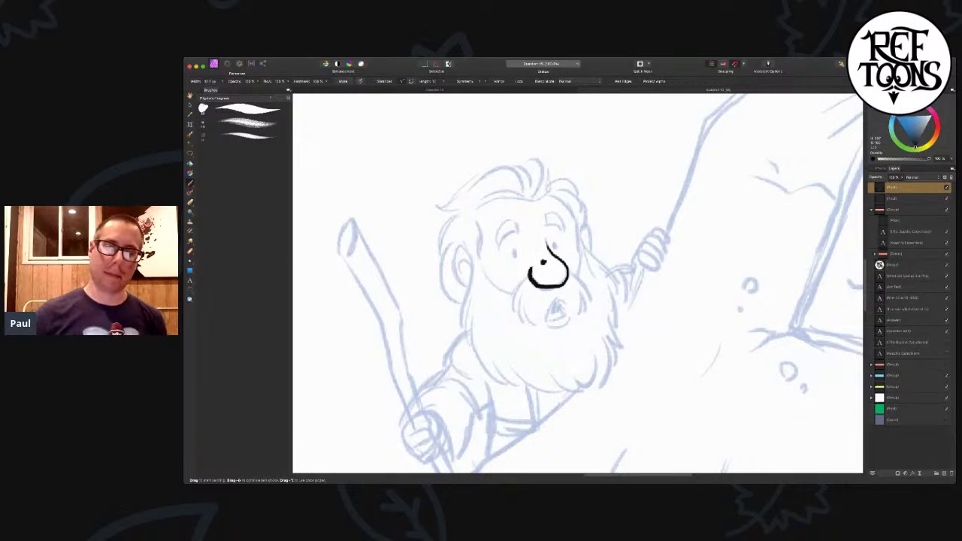
{"action": "key", "text": "super+z"}
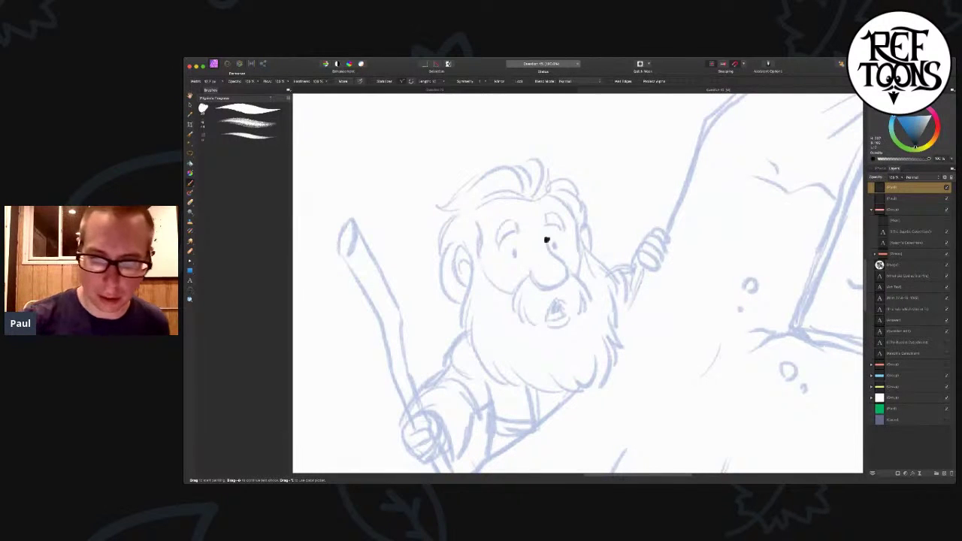
Step: Ink the outline of Moses's nose in black, from the bridge down around the rounded tip
{"action": "left_click_drag", "start_coordinate": [548, 246], "coordinate": [569, 271]}
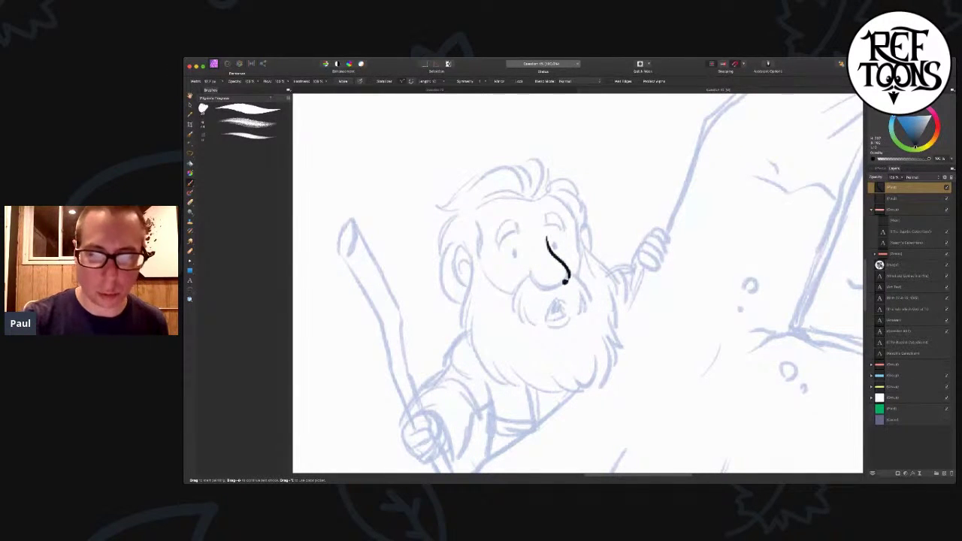
{"action": "left_click_drag", "start_coordinate": [635, 307], "coordinate": [666, 240]}
{"action": "key", "text": "super+z"}
{"action": "mouse_move", "coordinate": [563, 207]}
{"action": "left_mouse_down"}
{"action": "mouse_move", "coordinate": [575, 226]}
{"action": "mouse_move", "coordinate": [597, 219]}
{"action": "mouse_move", "coordinate": [602, 205]}
{"action": "left_mouse_up"}
{"action": "left_click_drag", "start_coordinate": [577, 171], "coordinate": [602, 206]}
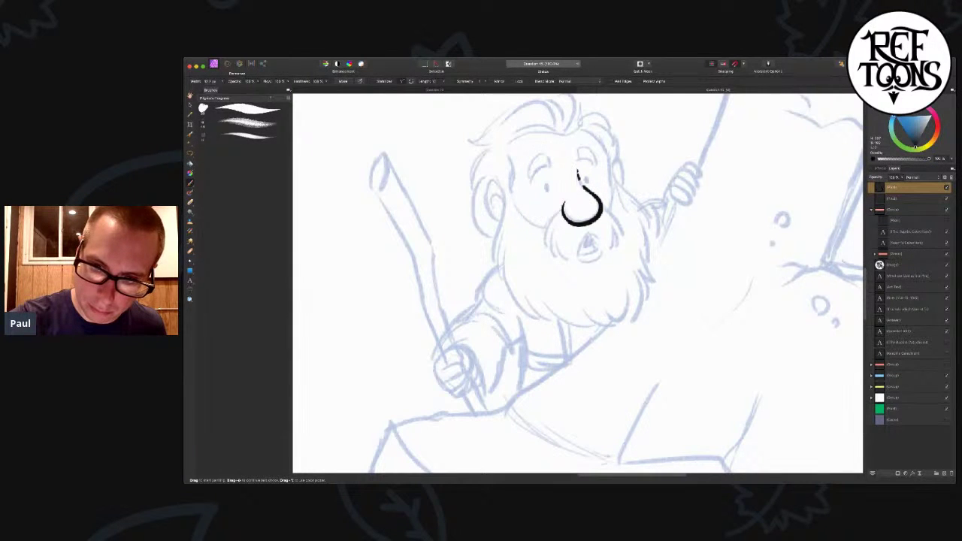
Step: Ink Moses's two dot eyes and outline both raised eyebrows over the sketch
{"action": "mouse_move", "coordinate": [578, 173]}
{"action": "left_mouse_down"}
{"action": "mouse_move", "coordinate": [585, 190]}
{"action": "mouse_move", "coordinate": [548, 189]}
{"action": "left_mouse_up"}
{"action": "key", "text": "super+z"}
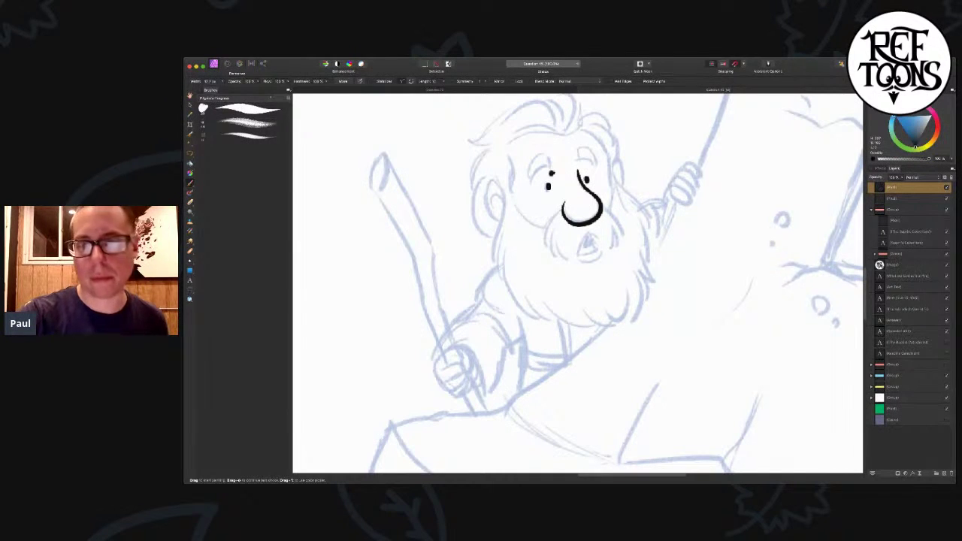
{"action": "left_click_drag", "start_coordinate": [698, 318], "coordinate": [679, 341]}
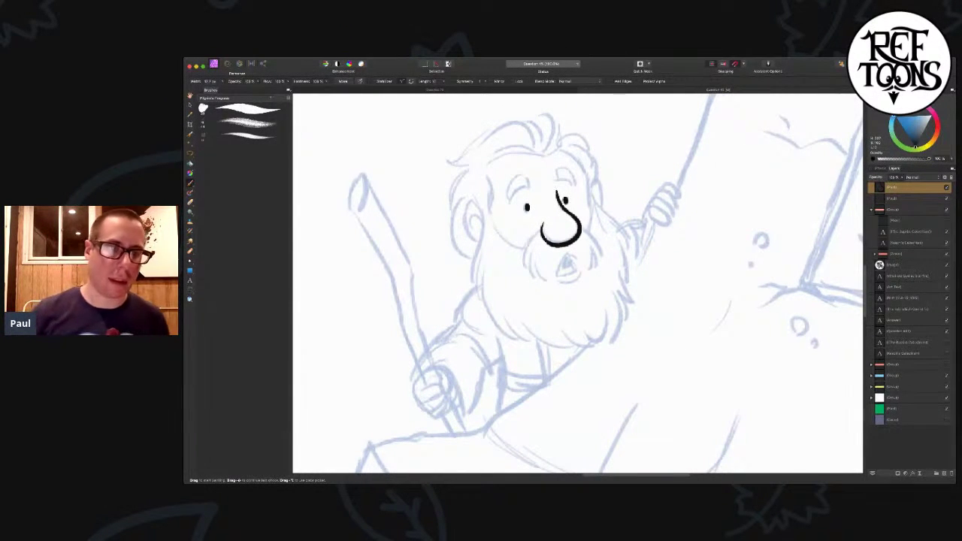
{"action": "left_click_drag", "start_coordinate": [617, 308], "coordinate": [645, 286]}
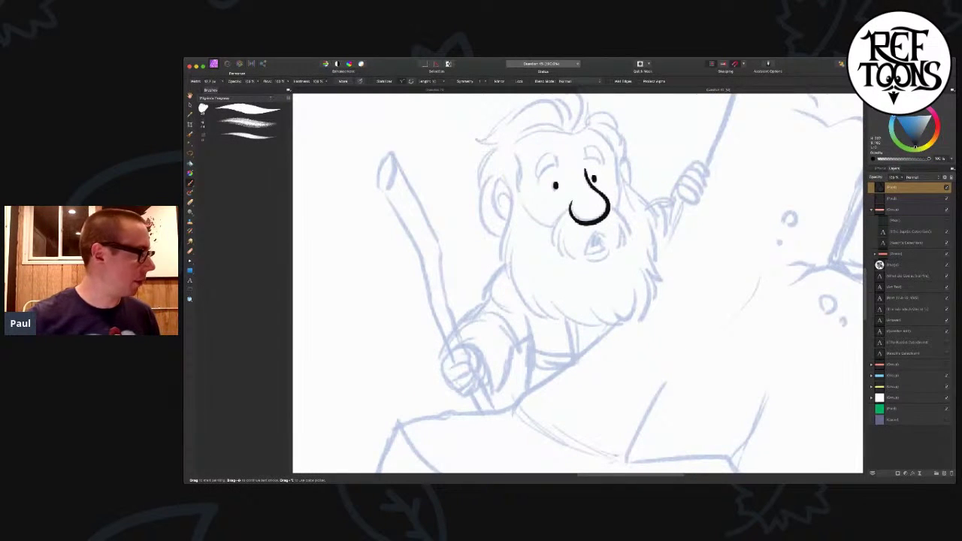
{"action": "mouse_move", "coordinate": [702, 232]}
{"action": "left_mouse_down"}
{"action": "mouse_move", "coordinate": [680, 263]}
{"action": "mouse_move", "coordinate": [696, 301]}
{"action": "left_mouse_up"}
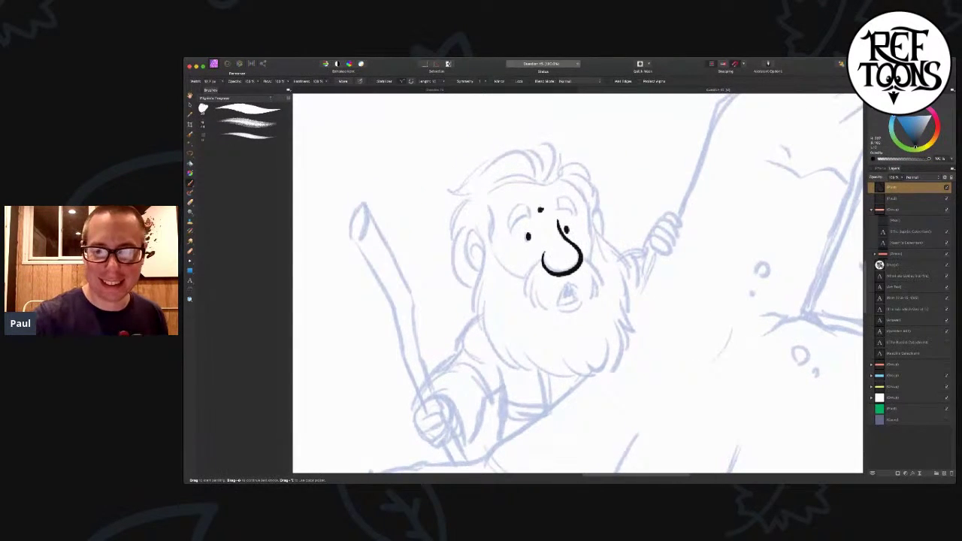
{"action": "mouse_move", "coordinate": [533, 201]}
{"action": "left_mouse_down"}
{"action": "mouse_move", "coordinate": [535, 212]}
{"action": "mouse_move", "coordinate": [517, 214]}
{"action": "mouse_move", "coordinate": [514, 227]}
{"action": "left_mouse_up"}
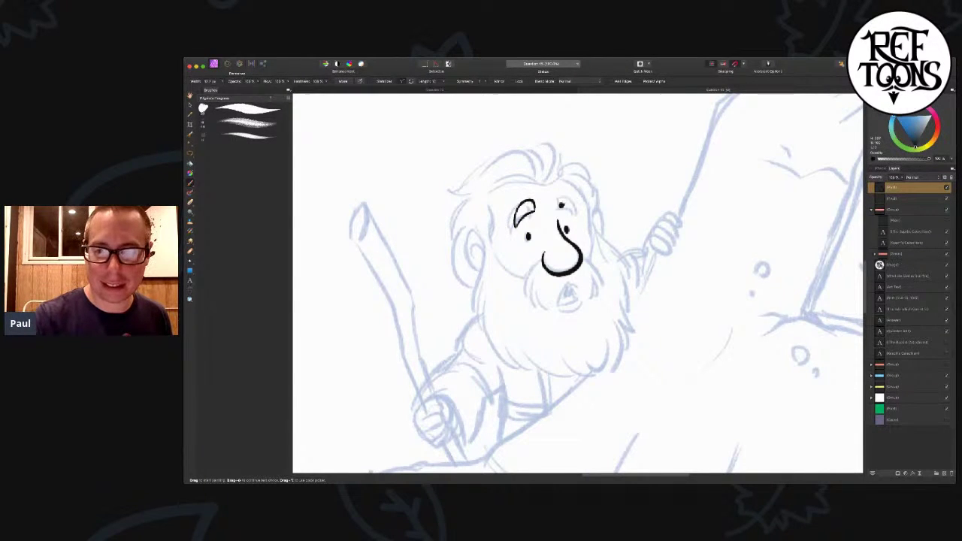
{"action": "mouse_move", "coordinate": [574, 206]}
{"action": "left_mouse_down"}
{"action": "mouse_move", "coordinate": [568, 214]}
{"action": "mouse_move", "coordinate": [576, 214]}
{"action": "left_mouse_up"}
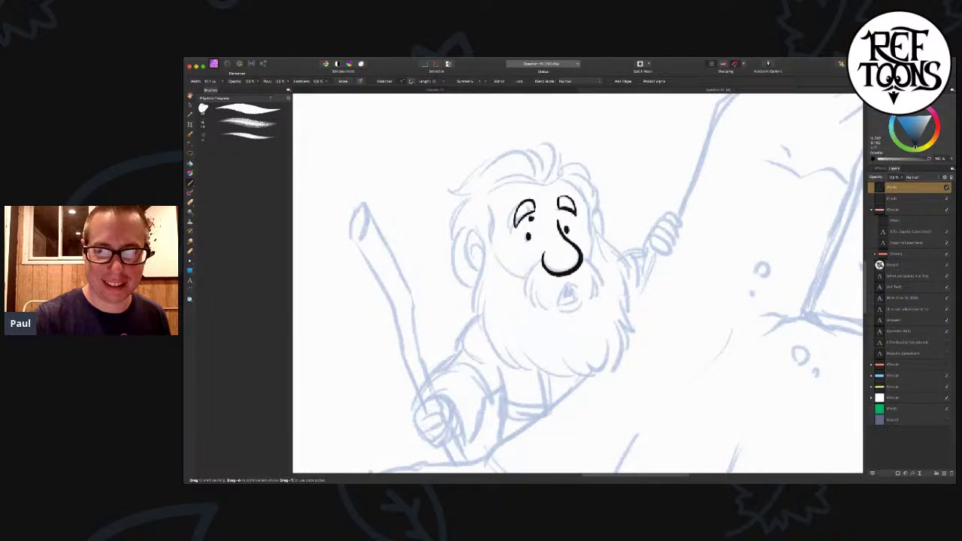
Step: Ink the swept tuft of hair on top of Moses's head, including its inner strands
{"action": "mouse_move", "coordinate": [516, 226]}
{"action": "left_mouse_down"}
{"action": "mouse_move", "coordinate": [555, 188]}
{"action": "mouse_move", "coordinate": [564, 155]}
{"action": "mouse_move", "coordinate": [547, 136]}
{"action": "mouse_move", "coordinate": [537, 140]}
{"action": "mouse_move", "coordinate": [552, 159]}
{"action": "mouse_move", "coordinate": [526, 138]}
{"action": "mouse_move", "coordinate": [458, 178]}
{"action": "mouse_move", "coordinate": [485, 184]}
{"action": "left_mouse_up"}
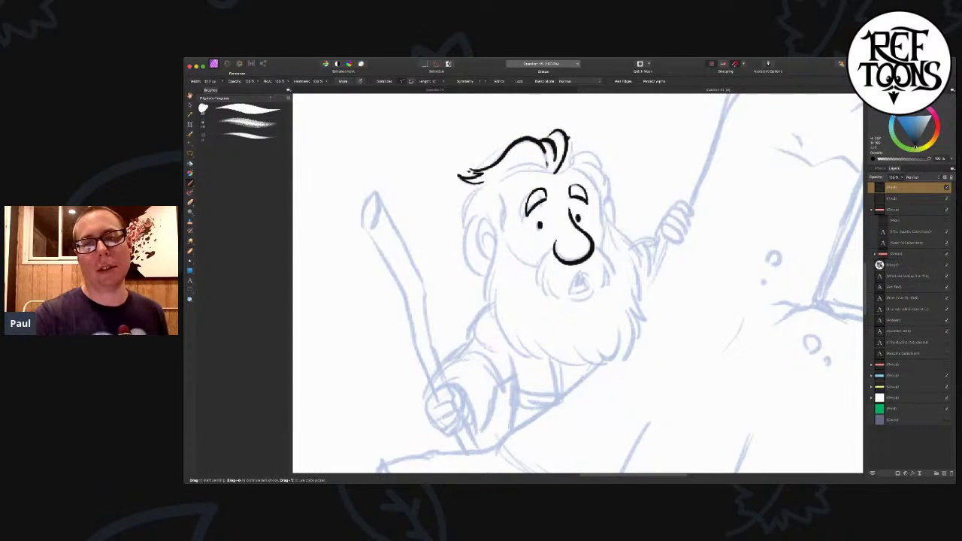
{"action": "mouse_move", "coordinate": [546, 158]}
{"action": "left_mouse_down"}
{"action": "mouse_move", "coordinate": [547, 166]}
{"action": "mouse_move", "coordinate": [494, 178]}
{"action": "mouse_move", "coordinate": [537, 155]}
{"action": "mouse_move", "coordinate": [508, 163]}
{"action": "left_mouse_up"}
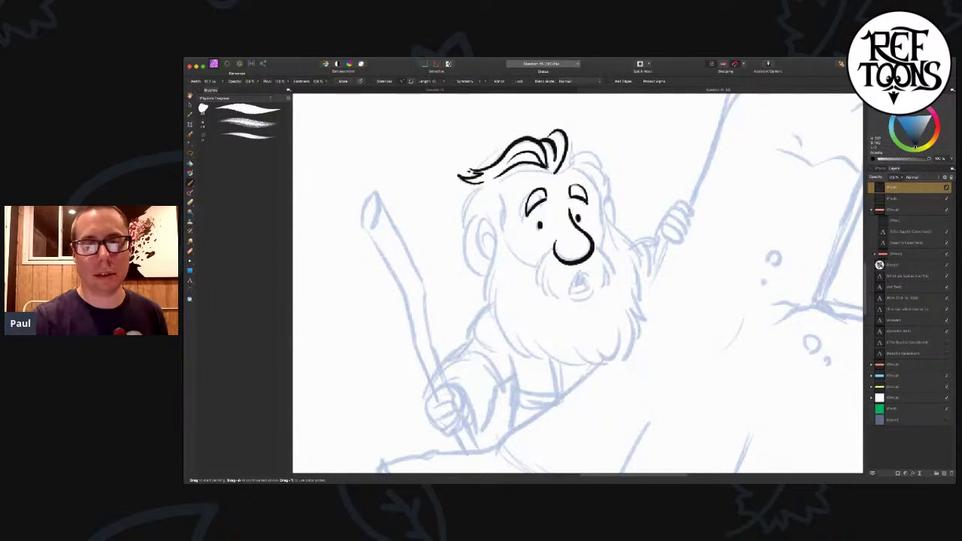
{"action": "mouse_move", "coordinate": [552, 173]}
{"action": "left_mouse_down"}
{"action": "mouse_move", "coordinate": [529, 164]}
{"action": "mouse_move", "coordinate": [537, 200]}
{"action": "left_mouse_up"}
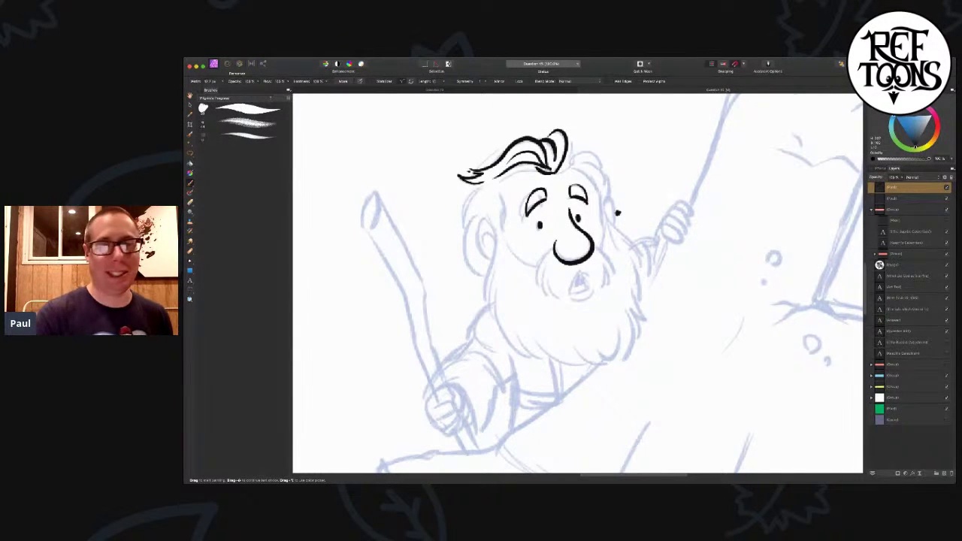
{"action": "left_click_drag", "start_coordinate": [578, 207], "coordinate": [603, 201]}
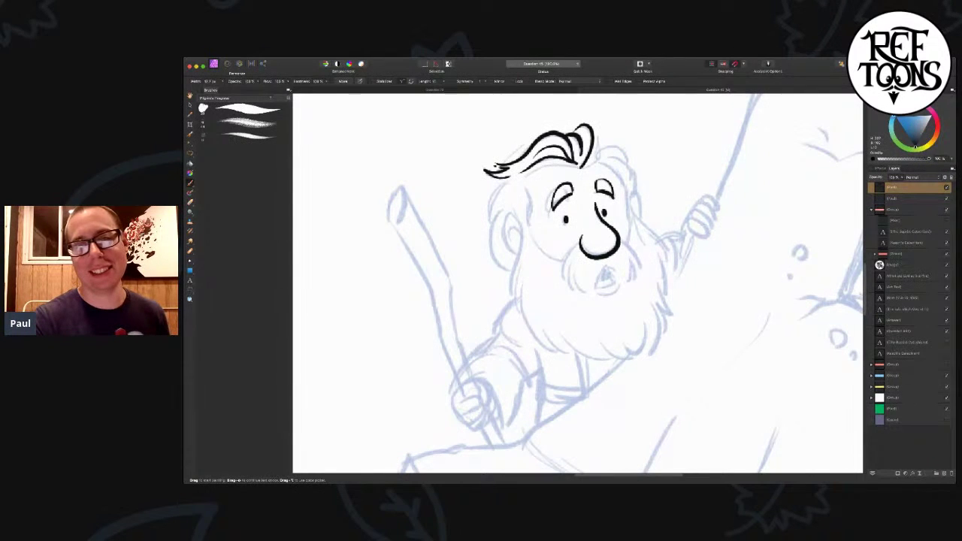
Step: Ink Moses's hairline, side hair and ear, continuing down along the left edge of the beard
{"action": "mouse_move", "coordinate": [545, 160]}
{"action": "left_mouse_down"}
{"action": "mouse_move", "coordinate": [525, 188]}
{"action": "mouse_move", "coordinate": [532, 238]}
{"action": "left_mouse_up"}
{"action": "scroll", "coordinate": [556, 275], "scroll_direction": "down", "scroll_amount": 2}
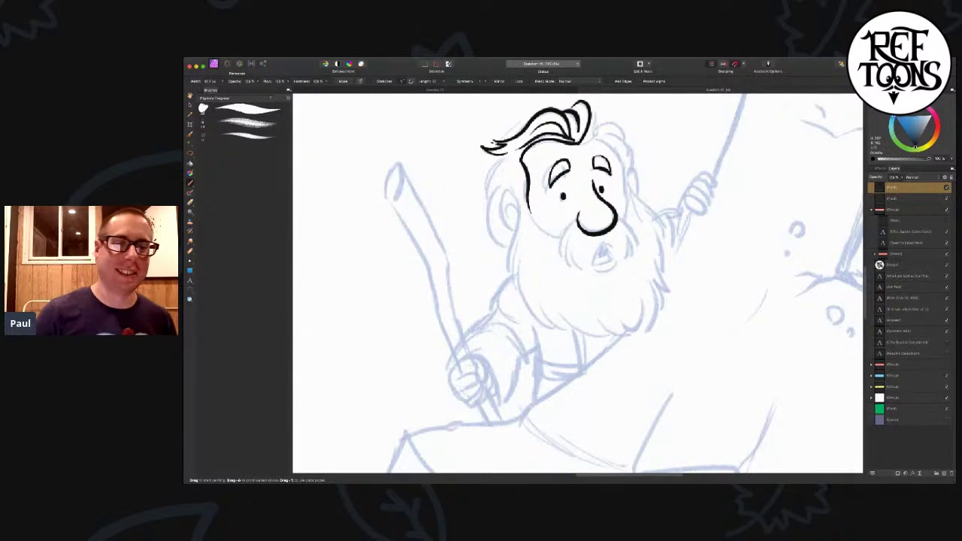
{"action": "mouse_move", "coordinate": [515, 151]}
{"action": "left_mouse_down"}
{"action": "mouse_move", "coordinate": [485, 197]}
{"action": "mouse_move", "coordinate": [496, 192]}
{"action": "mouse_move", "coordinate": [493, 245]}
{"action": "mouse_move", "coordinate": [509, 244]}
{"action": "left_mouse_up"}
{"action": "mouse_move", "coordinate": [518, 209]}
{"action": "left_mouse_down"}
{"action": "mouse_move", "coordinate": [509, 188]}
{"action": "mouse_move", "coordinate": [500, 209]}
{"action": "mouse_move", "coordinate": [514, 231]}
{"action": "mouse_move", "coordinate": [502, 194]}
{"action": "mouse_move", "coordinate": [520, 224]}
{"action": "mouse_move", "coordinate": [512, 266]}
{"action": "mouse_move", "coordinate": [523, 294]}
{"action": "mouse_move", "coordinate": [569, 326]}
{"action": "left_mouse_up"}
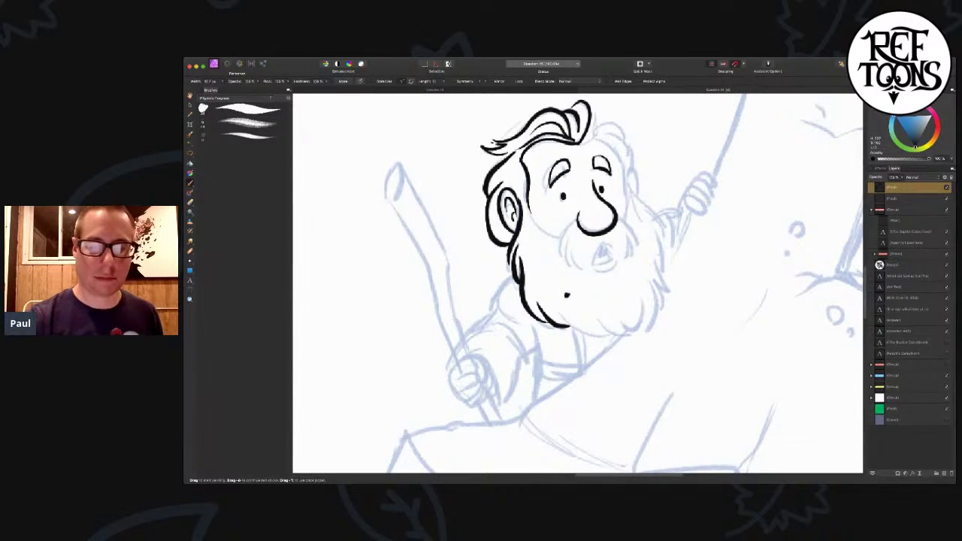
{"action": "scroll", "coordinate": [567, 295], "scroll_direction": "right", "scroll_amount": 5}
{"action": "scroll", "coordinate": [558, 161], "scroll_direction": "up", "scroll_amount": 3}
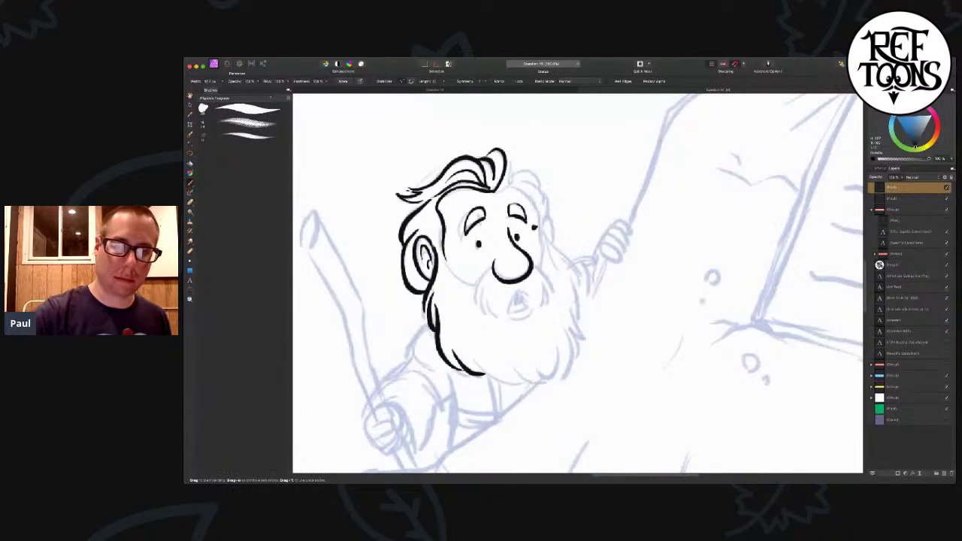
Step: Ink Moses's cheek line down from the hairline and both drooping, ragged halves of his mustache below the nose
{"action": "mouse_move", "coordinate": [442, 232]}
{"action": "left_mouse_down"}
{"action": "mouse_move", "coordinate": [445, 262]}
{"action": "mouse_move", "coordinate": [469, 287]}
{"action": "left_mouse_up"}
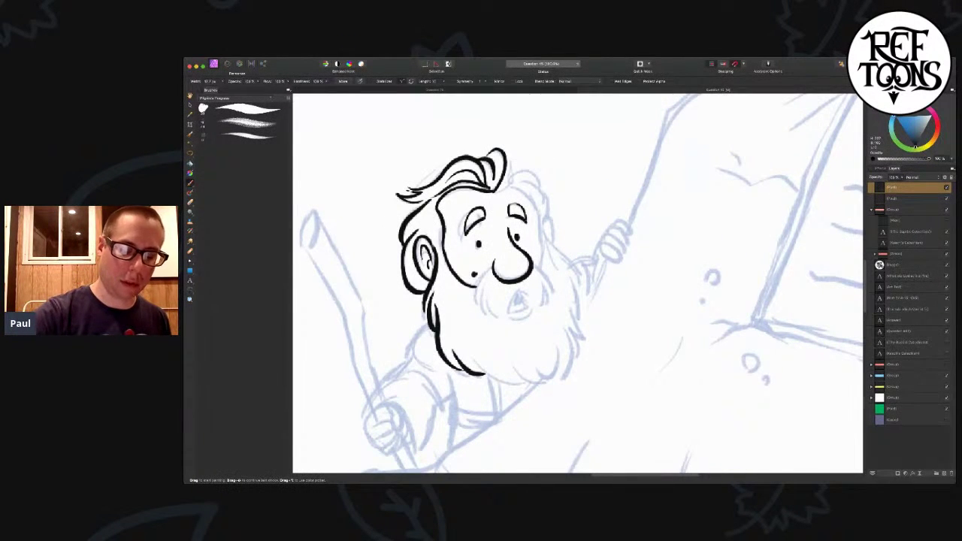
{"action": "scroll", "coordinate": [481, 271], "scroll_direction": "down", "scroll_amount": 3}
{"action": "mouse_move", "coordinate": [490, 248]}
{"action": "left_mouse_down"}
{"action": "mouse_move", "coordinate": [484, 277]}
{"action": "mouse_move", "coordinate": [502, 284]}
{"action": "left_mouse_up"}
{"action": "left_click_drag", "start_coordinate": [504, 281], "coordinate": [510, 290]}
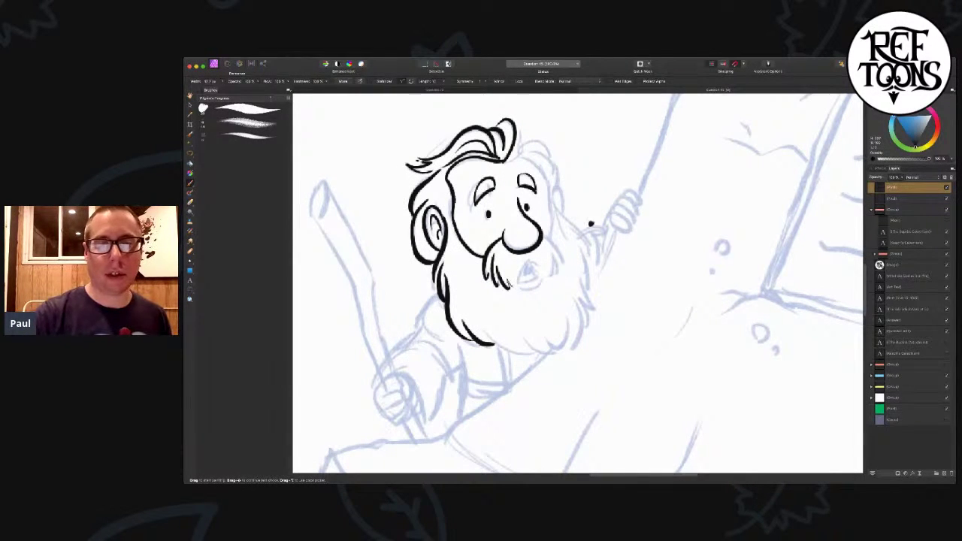
{"action": "mouse_move", "coordinate": [543, 230]}
{"action": "left_mouse_down"}
{"action": "mouse_move", "coordinate": [564, 249]}
{"action": "mouse_move", "coordinate": [557, 273]}
{"action": "left_mouse_up"}
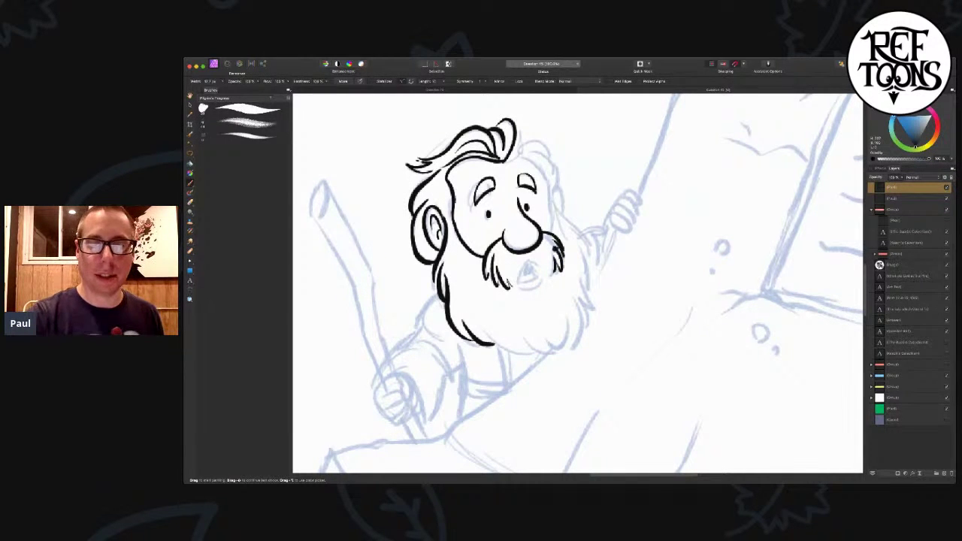
Step: Ink extra strands beside Moses's hair tuft and the curved edge of his forehead on the far side of the head
{"action": "left_click_drag", "start_coordinate": [573, 221], "coordinate": [563, 269]}
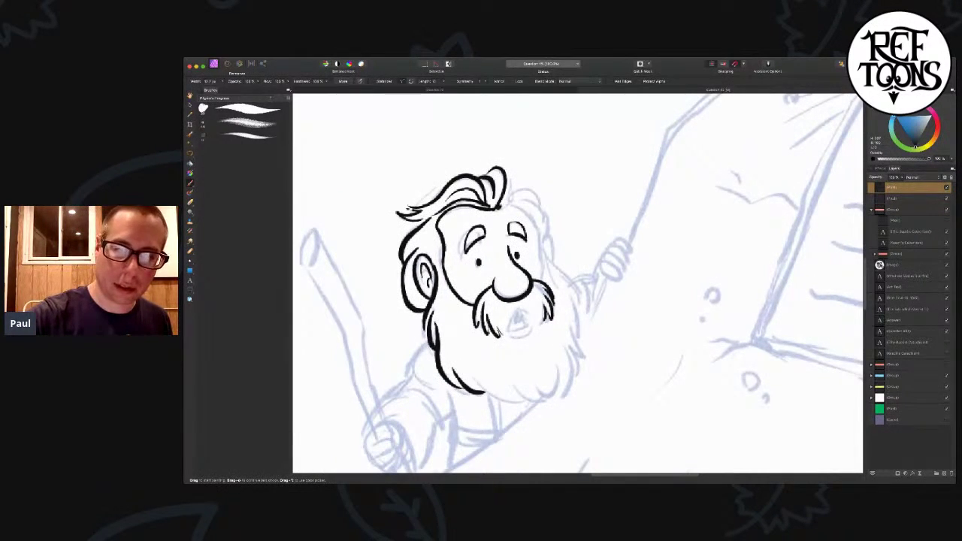
{"action": "left_click_drag", "start_coordinate": [501, 207], "coordinate": [514, 196]}
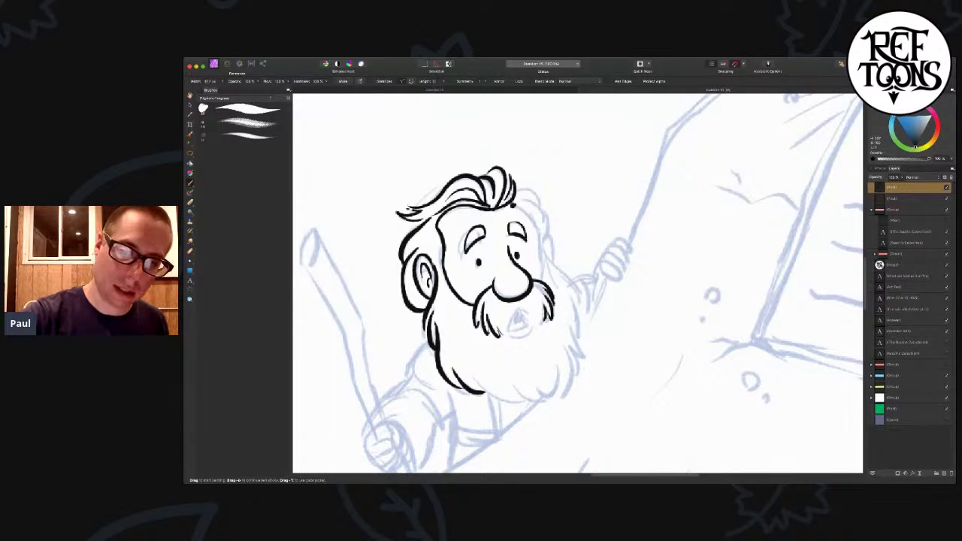
{"action": "left_click_drag", "start_coordinate": [527, 214], "coordinate": [537, 236]}
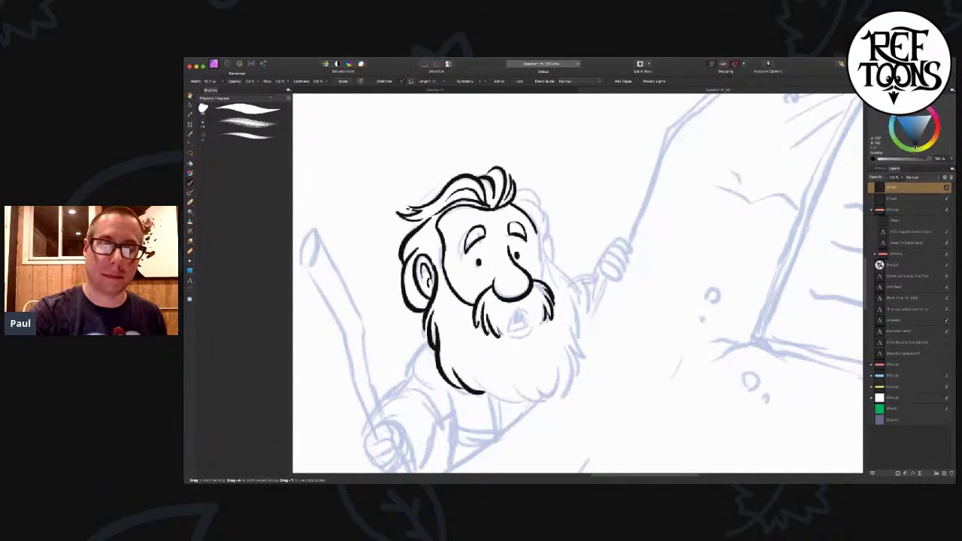
Step: Ink the far side of Moses's face and the beard's right edge, ending in pointed tufts near the bottom
{"action": "left_click_drag", "start_coordinate": [602, 225], "coordinate": [591, 196]}
{"action": "left_click_drag", "start_coordinate": [523, 194], "coordinate": [532, 239]}
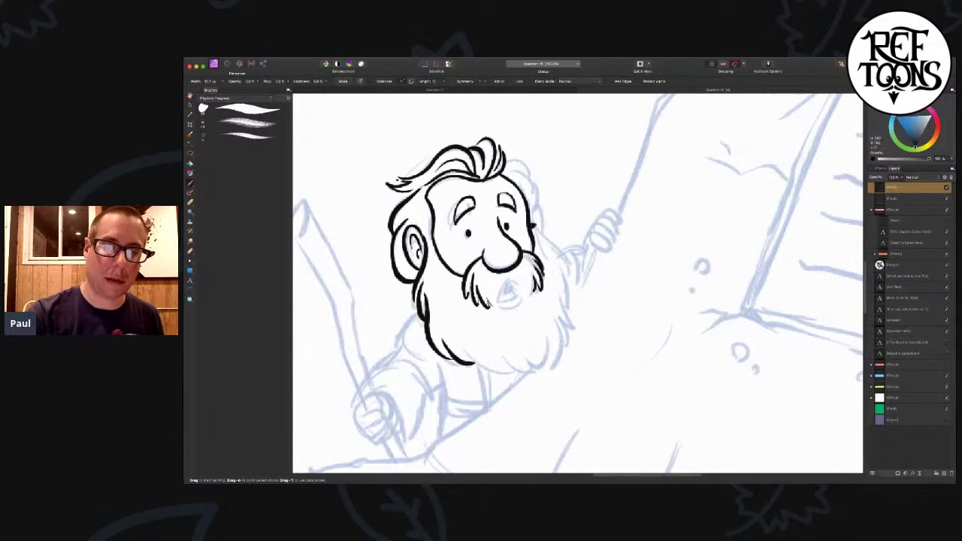
{"action": "mouse_move", "coordinate": [531, 214]}
{"action": "left_mouse_down"}
{"action": "mouse_move", "coordinate": [562, 259]}
{"action": "mouse_move", "coordinate": [571, 308]}
{"action": "left_mouse_up"}
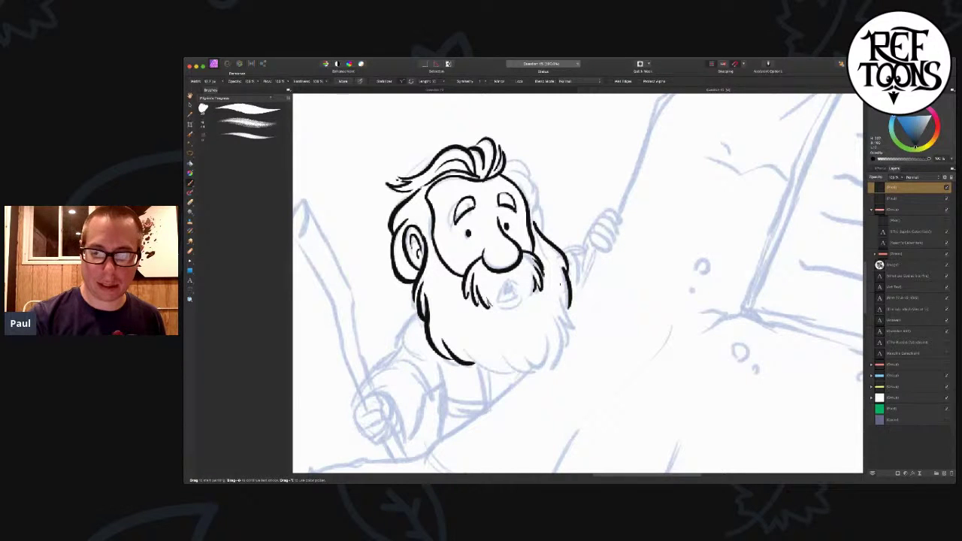
{"action": "mouse_move", "coordinate": [574, 324]}
{"action": "left_mouse_down"}
{"action": "mouse_move", "coordinate": [560, 285]}
{"action": "mouse_move", "coordinate": [566, 346]}
{"action": "mouse_move", "coordinate": [545, 371]}
{"action": "mouse_move", "coordinate": [518, 378]}
{"action": "left_mouse_up"}
{"action": "left_click_drag", "start_coordinate": [466, 348], "coordinate": [484, 371]}
{"action": "left_click_drag", "start_coordinate": [484, 362], "coordinate": [518, 373]}
{"action": "key", "text": "super+z"}
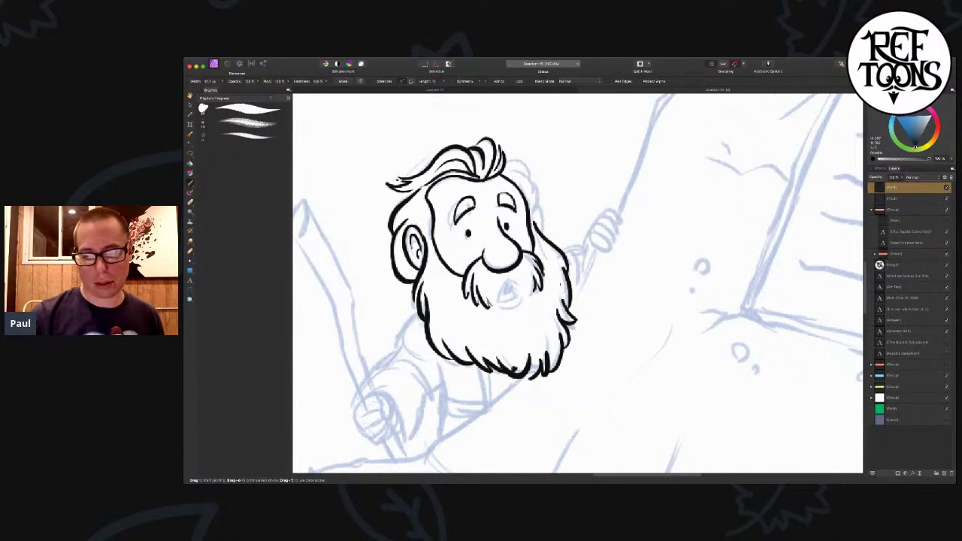
{"action": "key", "text": "super+z"}
{"action": "key", "text": "super+z"}
{"action": "key", "text": "super+z"}
Step: Ink the beard's bottom edge as a row of pointed tufts joining its left and right sides
{"action": "left_click_drag", "start_coordinate": [530, 362], "coordinate": [521, 375]}
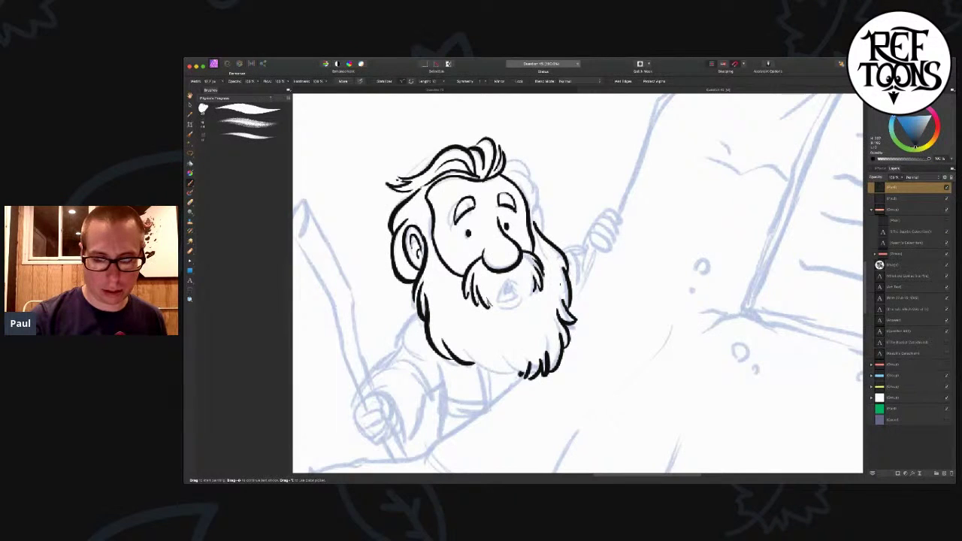
{"action": "mouse_move", "coordinate": [469, 350]}
{"action": "left_mouse_down"}
{"action": "mouse_move", "coordinate": [492, 376]}
{"action": "mouse_move", "coordinate": [482, 356]}
{"action": "mouse_move", "coordinate": [512, 377]}
{"action": "left_mouse_up"}
{"action": "left_click_drag", "start_coordinate": [512, 376], "coordinate": [504, 356]}
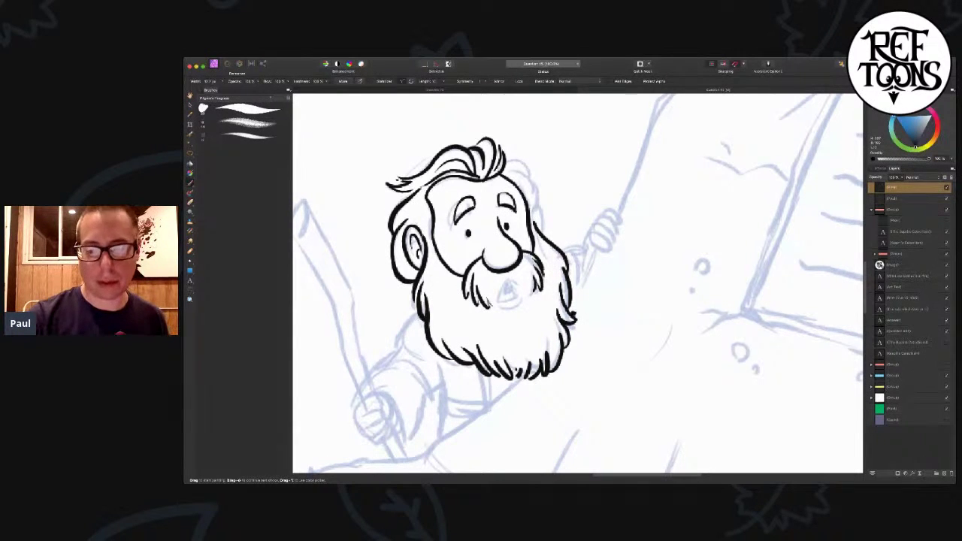
Step: Ink Moses's open mouth below the mustache, with a solid black interior and a rounded lower lip
{"action": "left_click_drag", "start_coordinate": [503, 226], "coordinate": [528, 245]}
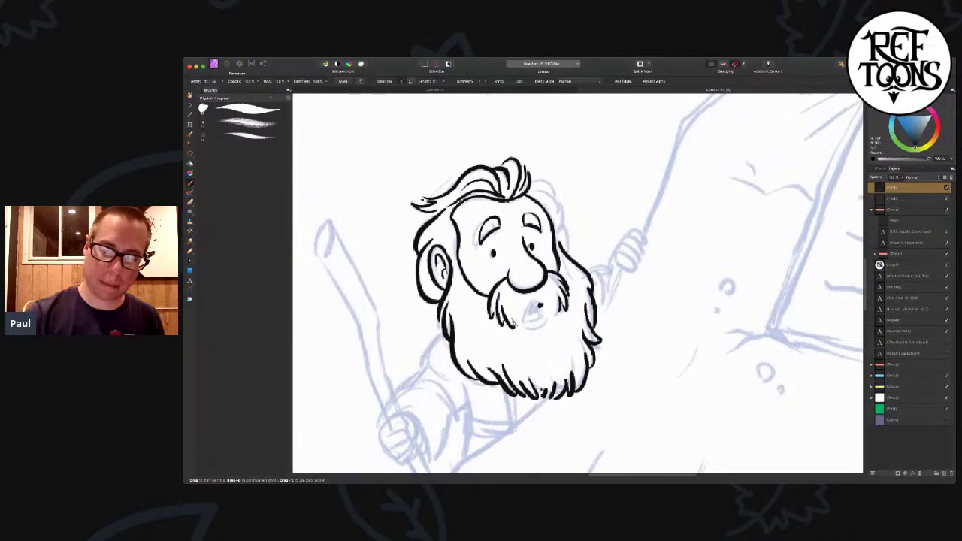
{"action": "mouse_move", "coordinate": [534, 301]}
{"action": "left_mouse_down"}
{"action": "mouse_move", "coordinate": [523, 322]}
{"action": "mouse_move", "coordinate": [553, 303]}
{"action": "left_mouse_up"}
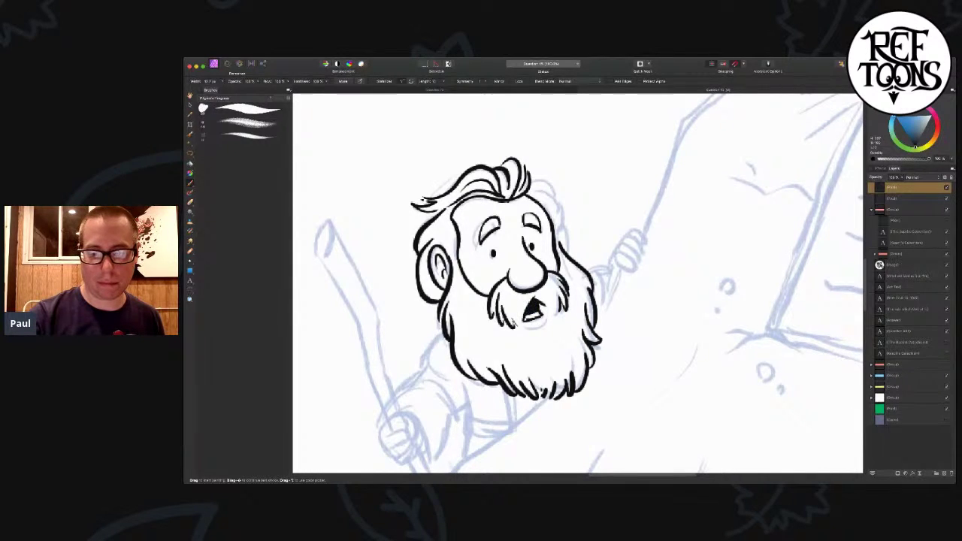
{"action": "left_click_drag", "start_coordinate": [531, 322], "coordinate": [545, 326]}
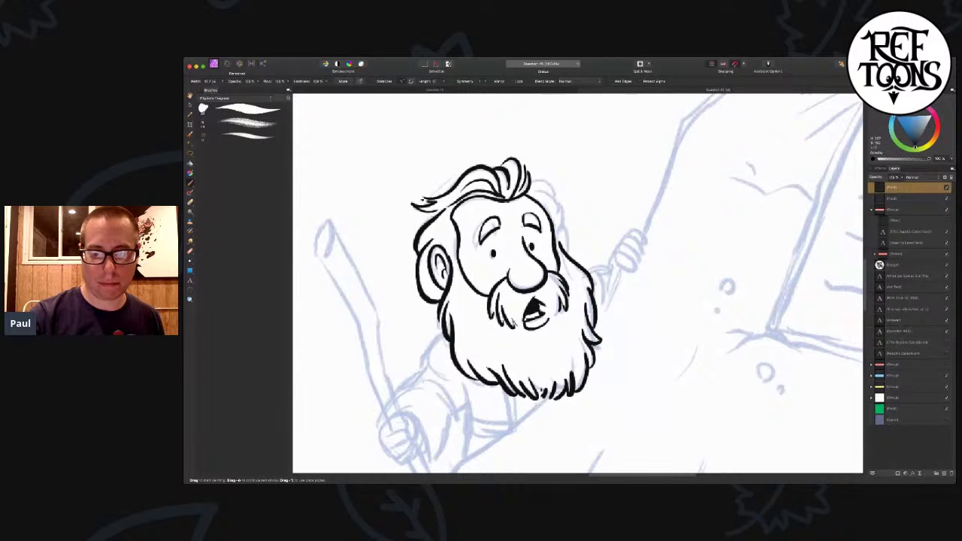
Step: Ink the wavy hair and small ear on the far side of Moses's head, undoing the stray mark
{"action": "left_click_drag", "start_coordinate": [601, 290], "coordinate": [600, 332]}
{"action": "left_click_drag", "start_coordinate": [542, 223], "coordinate": [559, 263]}
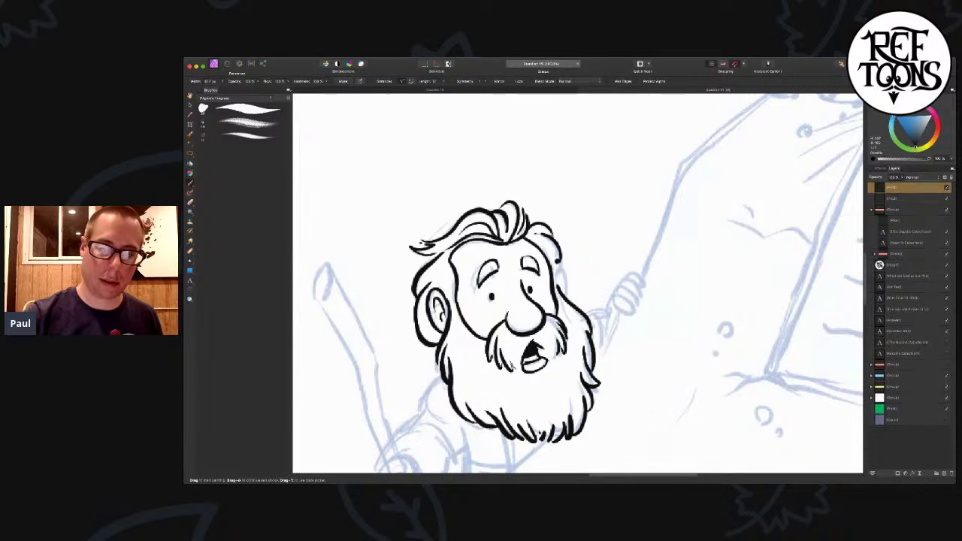
{"action": "left_click_drag", "start_coordinate": [562, 269], "coordinate": [556, 281]}
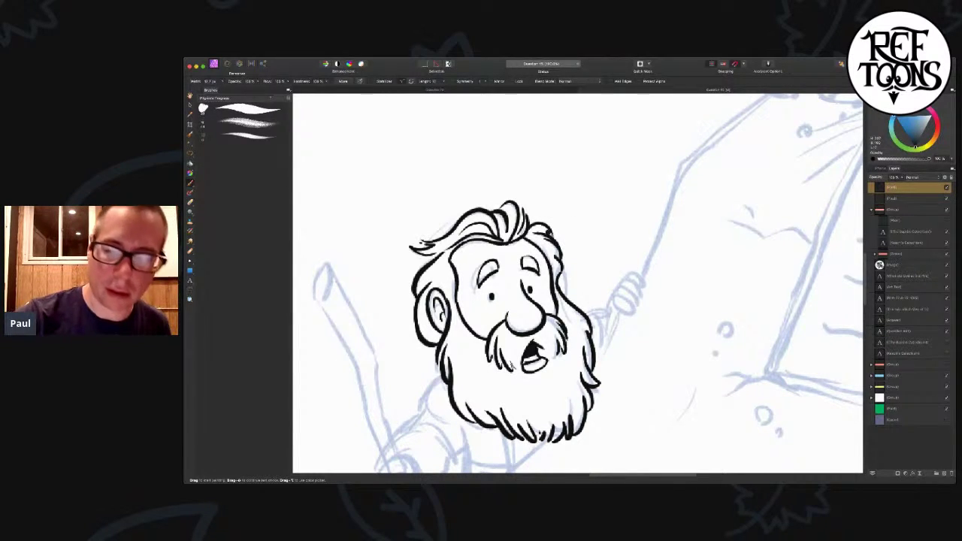
{"action": "left_click_drag", "start_coordinate": [562, 273], "coordinate": [564, 298]}
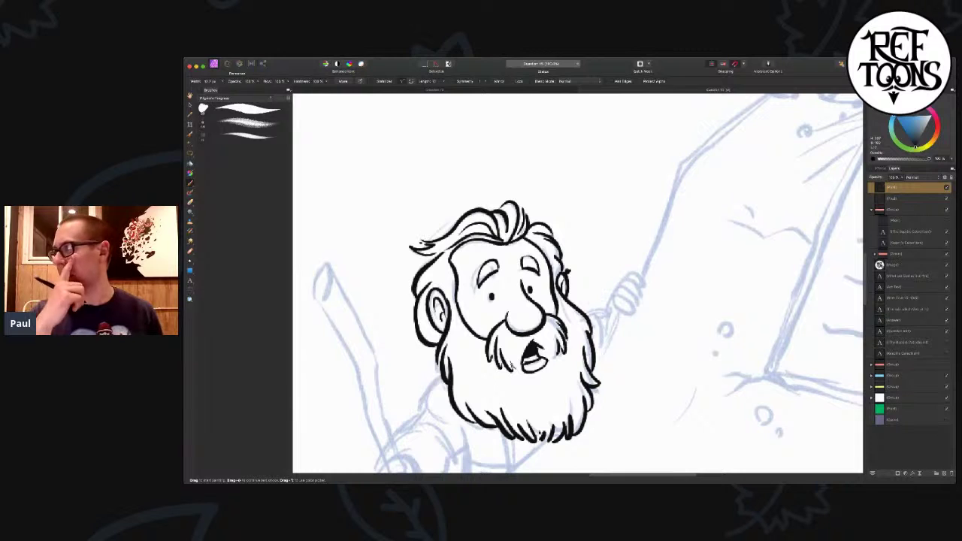
{"action": "left_click_drag", "start_coordinate": [720, 174], "coordinate": [728, 182]}
{"action": "key", "text": "ctrl+z"}
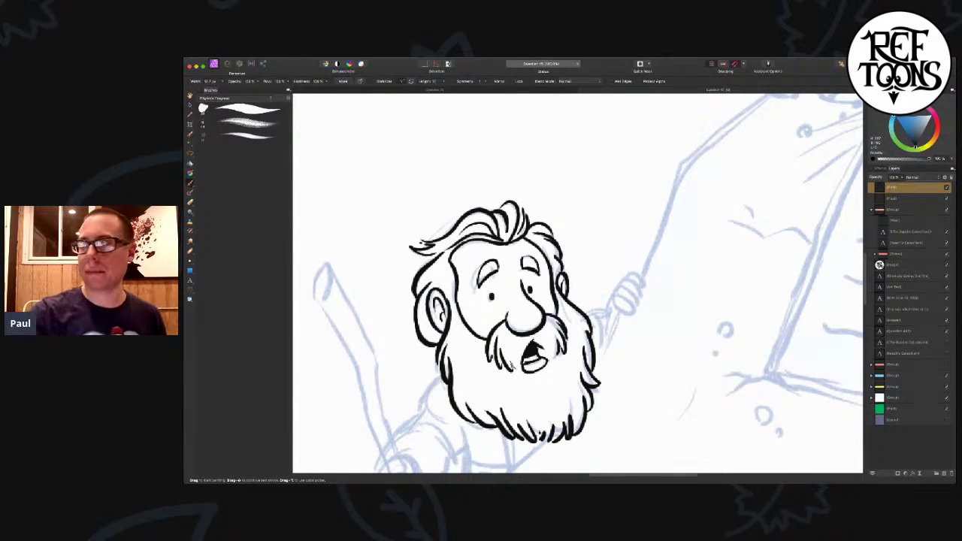
Step: Ink Moses's shoulder beside the beard and the top of the sleeve toward the staff, including its fold lines
{"action": "left_click_drag", "start_coordinate": [512, 366], "coordinate": [522, 354]}
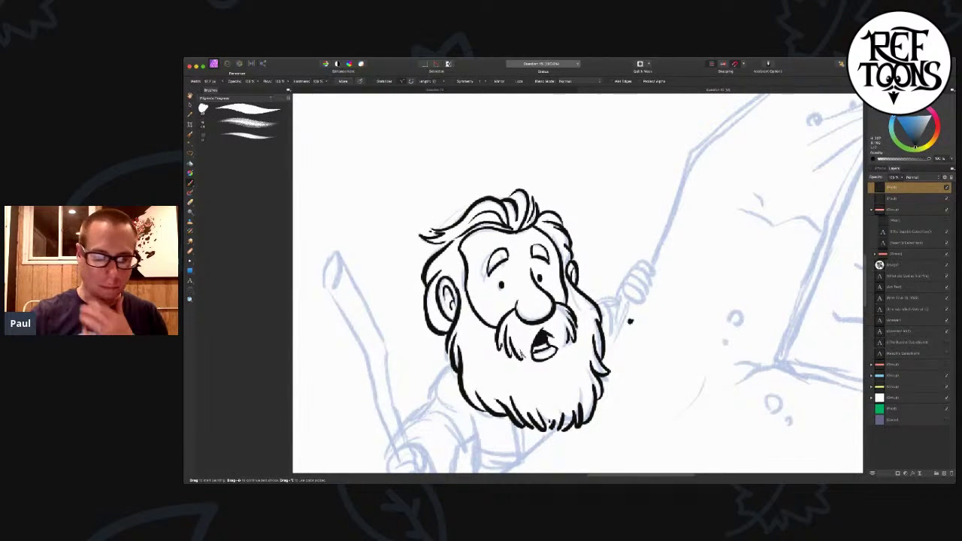
{"action": "scroll", "coordinate": [631, 321], "scroll_direction": "down", "scroll_amount": 5}
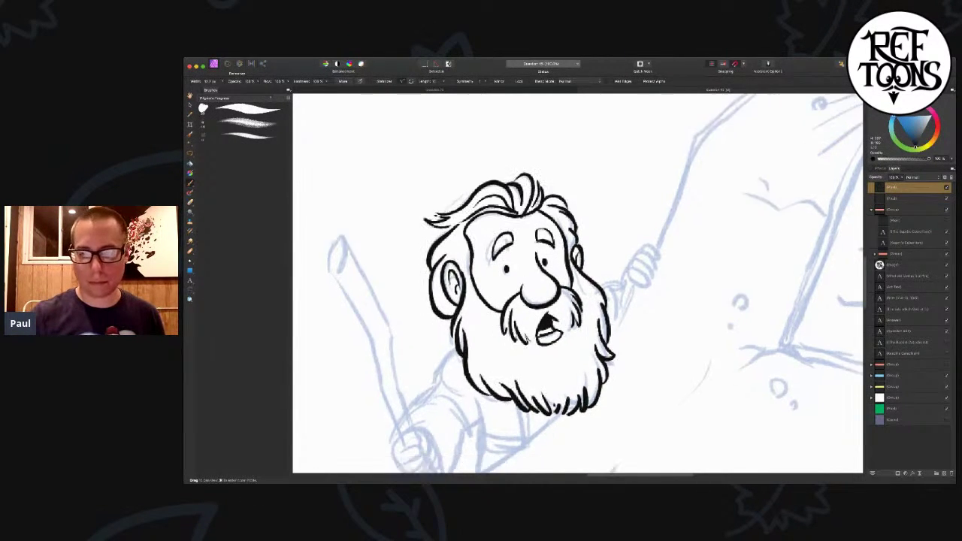
{"action": "left_click_drag", "start_coordinate": [480, 290], "coordinate": [463, 326]}
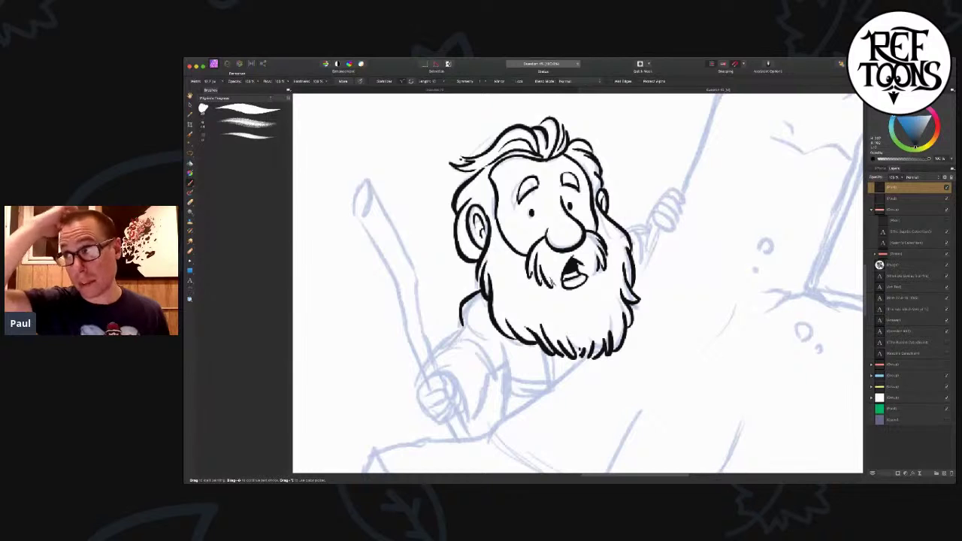
{"action": "left_click_drag", "start_coordinate": [613, 307], "coordinate": [566, 240]}
{"action": "left_click_drag", "start_coordinate": [413, 242], "coordinate": [441, 273]}
{"action": "key", "text": "super+z"}
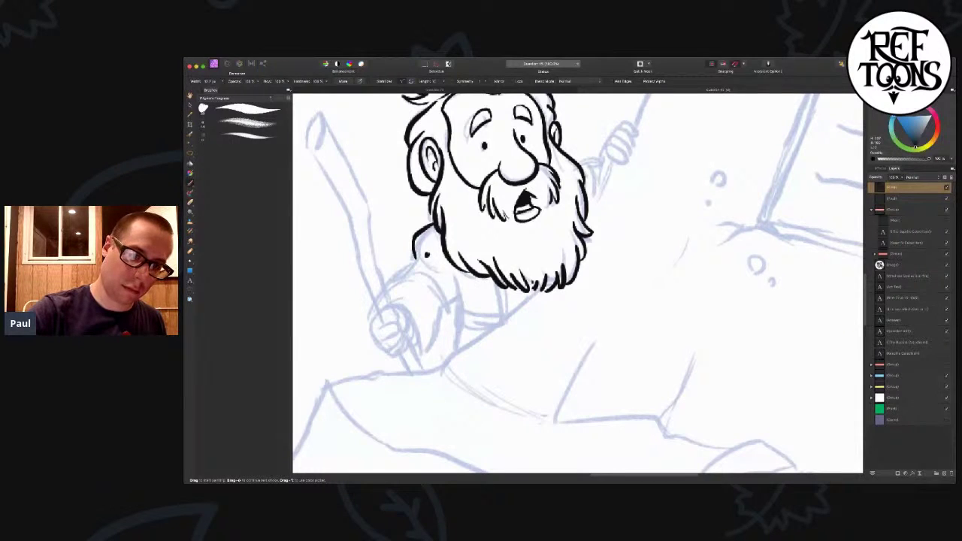
{"action": "mouse_move", "coordinate": [417, 261]}
{"action": "left_mouse_down"}
{"action": "mouse_move", "coordinate": [439, 293]}
{"action": "mouse_move", "coordinate": [408, 272]}
{"action": "mouse_move", "coordinate": [391, 284]}
{"action": "left_mouse_up"}
{"action": "key", "text": "super+z"}
Step: Ink the wooden staff's oval cut end and both bent side edges down to Moses's hand
{"action": "mouse_move", "coordinate": [451, 248]}
{"action": "left_mouse_down"}
{"action": "mouse_move", "coordinate": [566, 281]}
{"action": "mouse_move", "coordinate": [610, 273]}
{"action": "left_mouse_up"}
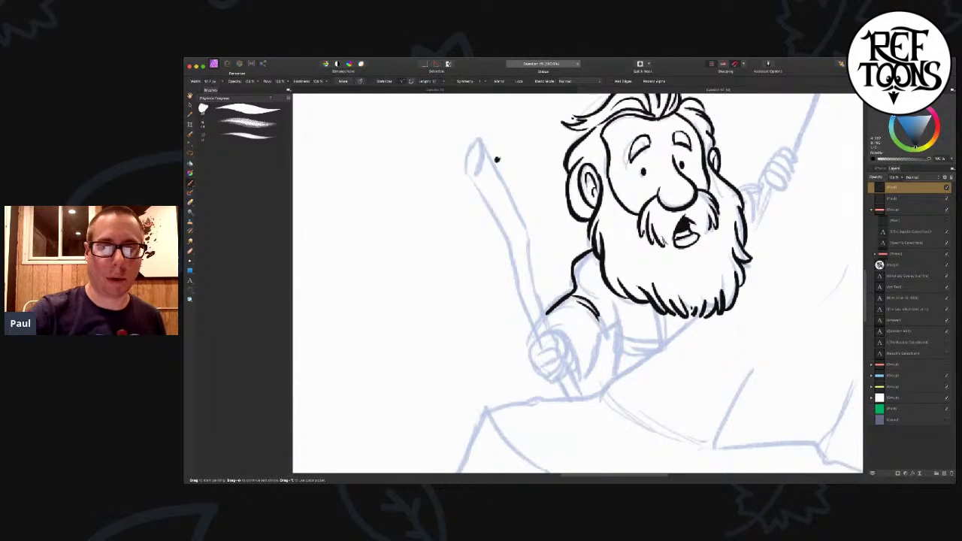
{"action": "mouse_move", "coordinate": [482, 148]}
{"action": "left_mouse_down"}
{"action": "mouse_move", "coordinate": [469, 159]}
{"action": "mouse_move", "coordinate": [471, 174]}
{"action": "left_mouse_up"}
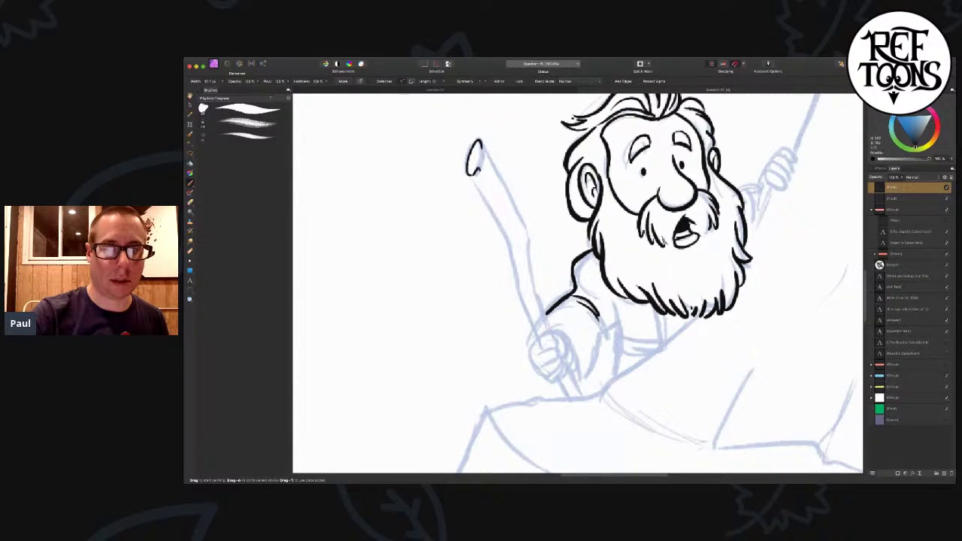
{"action": "left_click_drag", "start_coordinate": [479, 136], "coordinate": [495, 212]}
{"action": "left_click_drag", "start_coordinate": [470, 174], "coordinate": [488, 204]}
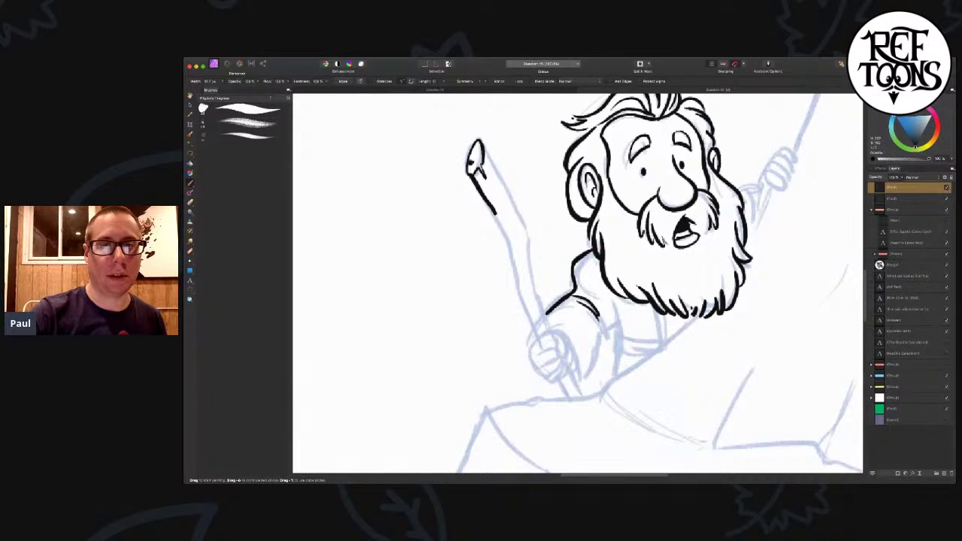
{"action": "mouse_move", "coordinate": [479, 138]}
{"action": "left_mouse_down"}
{"action": "mouse_move", "coordinate": [531, 233]}
{"action": "mouse_move", "coordinate": [553, 338]}
{"action": "left_mouse_up"}
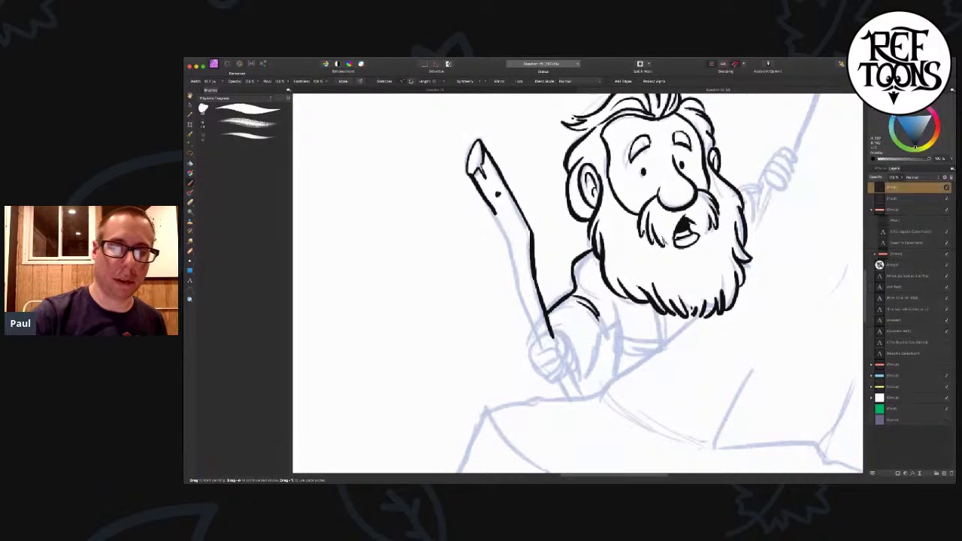
{"action": "left_click_drag", "start_coordinate": [496, 210], "coordinate": [543, 348]}
Step: Add wood grain lines along the length of the staff between its two edges
{"action": "scroll", "coordinate": [542, 349], "scroll_direction": "down", "scroll_amount": 2}
{"action": "mouse_move", "coordinate": [472, 114]}
{"action": "left_mouse_down"}
{"action": "mouse_move", "coordinate": [520, 218]}
{"action": "mouse_move", "coordinate": [534, 282]}
{"action": "left_mouse_up"}
{"action": "left_click_drag", "start_coordinate": [503, 169], "coordinate": [515, 230]}
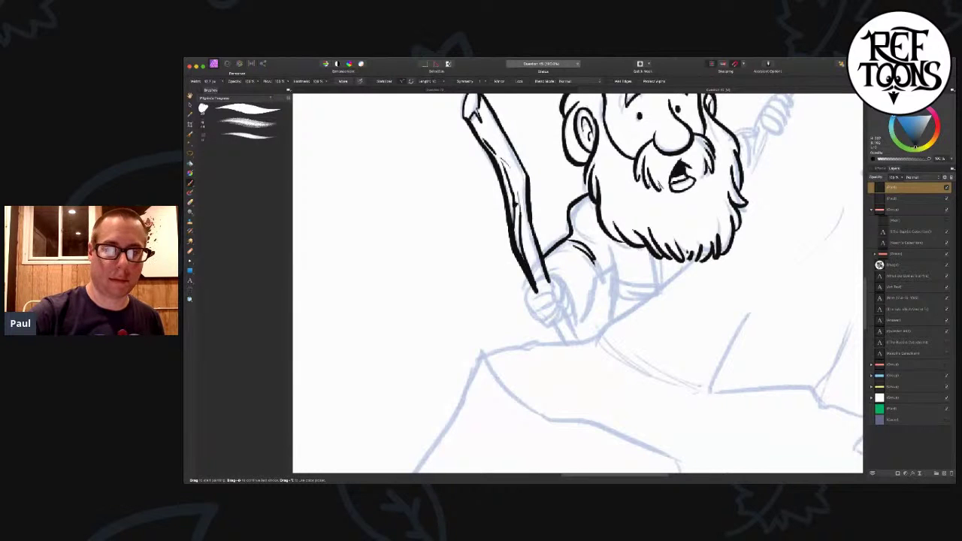
{"action": "left_click_drag", "start_coordinate": [526, 190], "coordinate": [494, 119]}
{"action": "left_click_drag", "start_coordinate": [537, 254], "coordinate": [529, 227]}
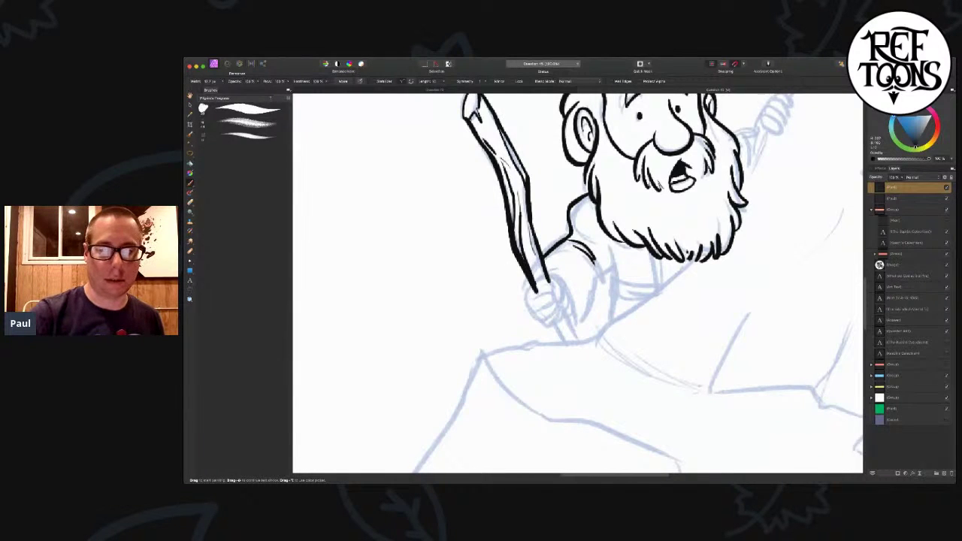
Step: Ink Moses's fingers and thumb gripping the staff, and the short piece of staff extending below the hand
{"action": "left_click_drag", "start_coordinate": [571, 300], "coordinate": [508, 261]}
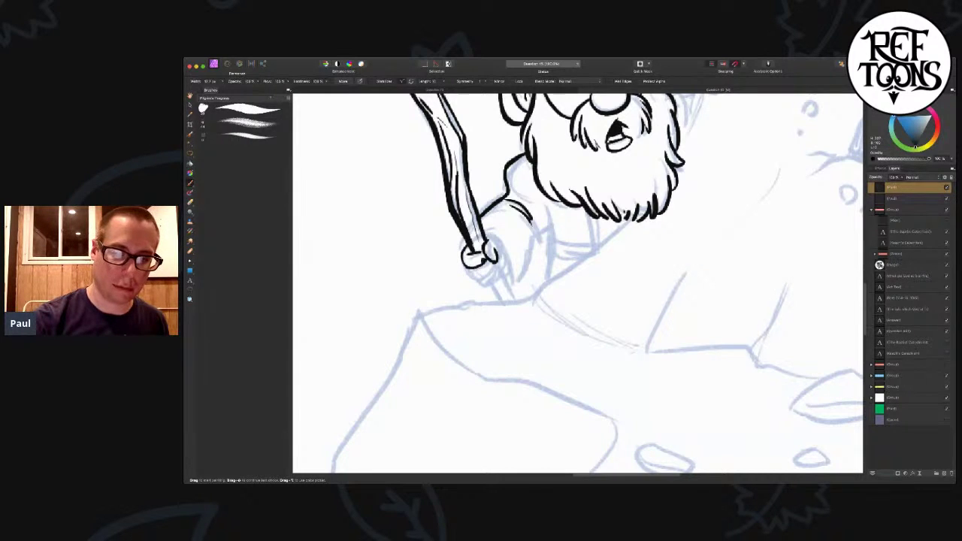
{"action": "mouse_move", "coordinate": [471, 270]}
{"action": "left_mouse_down"}
{"action": "mouse_move", "coordinate": [490, 266]}
{"action": "mouse_move", "coordinate": [499, 284]}
{"action": "left_mouse_up"}
{"action": "left_click_drag", "start_coordinate": [497, 243], "coordinate": [500, 300]}
{"action": "mouse_move", "coordinate": [508, 268]}
{"action": "left_mouse_down"}
{"action": "mouse_move", "coordinate": [503, 278]}
{"action": "mouse_move", "coordinate": [522, 301]}
{"action": "left_mouse_up"}
{"action": "key", "text": "super+z"}
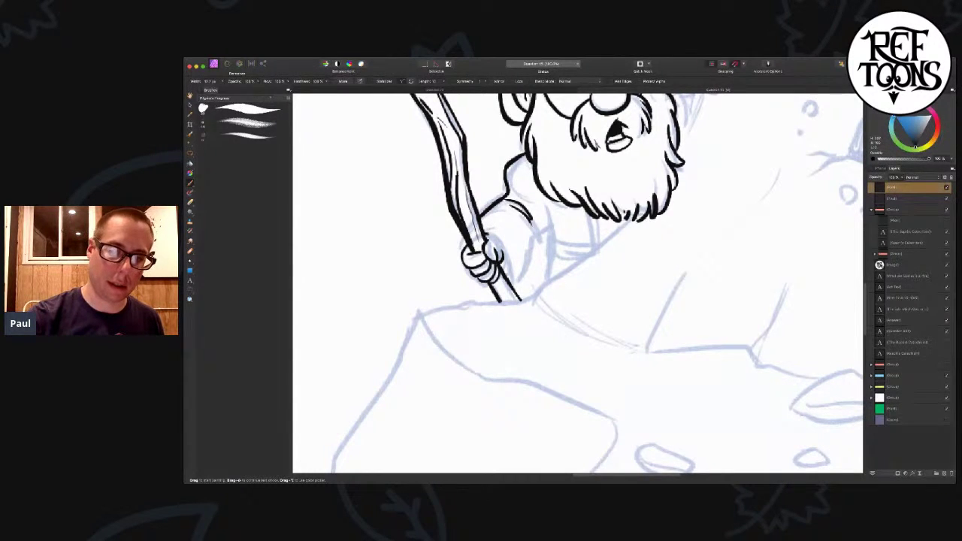
Step: Fill the shadow inside the sleeve opening behind the gripping hand with black and ink the curved cuff edge
{"action": "left_click_drag", "start_coordinate": [498, 240], "coordinate": [511, 267]}
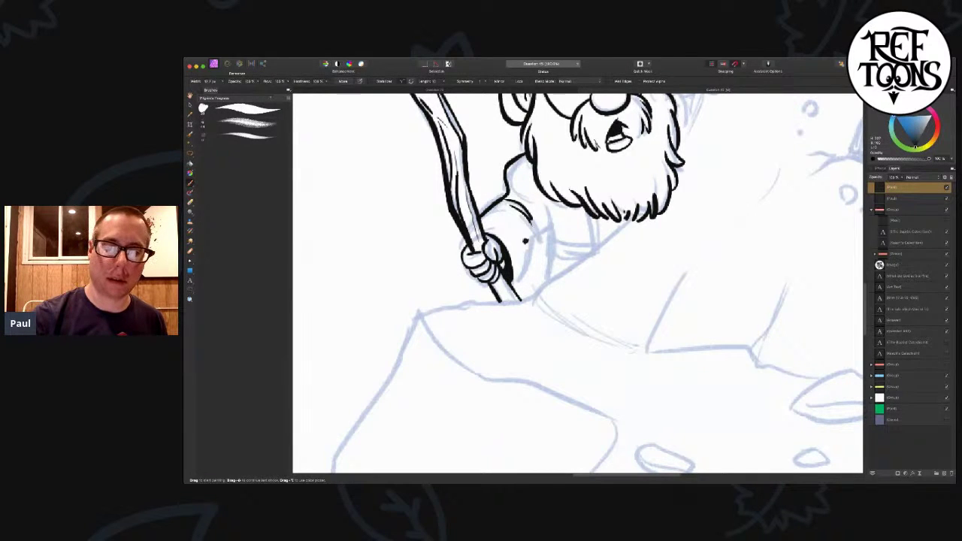
{"action": "left_click_drag", "start_coordinate": [519, 250], "coordinate": [511, 292]}
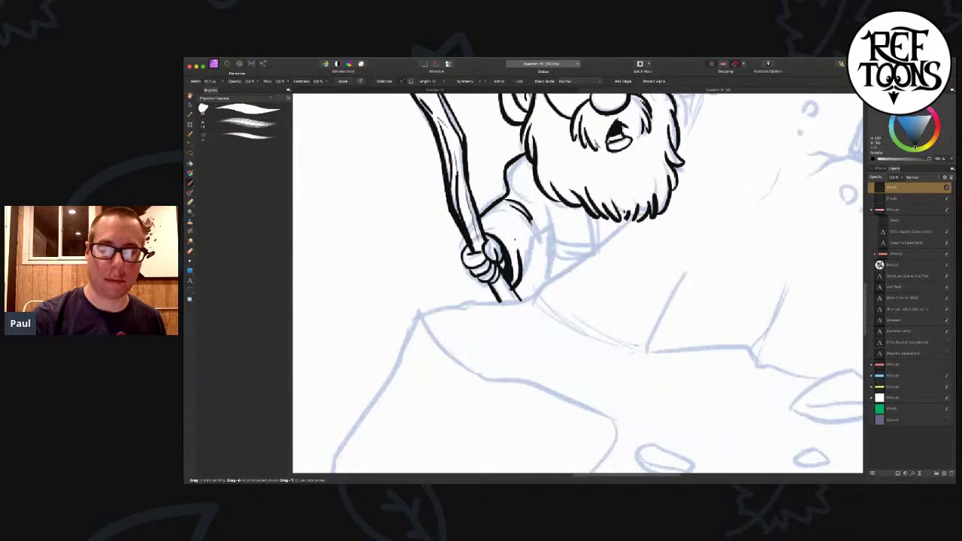
{"action": "mouse_move", "coordinate": [519, 238]}
{"action": "left_mouse_down"}
{"action": "mouse_move", "coordinate": [518, 299]}
{"action": "mouse_move", "coordinate": [506, 287]}
{"action": "mouse_move", "coordinate": [519, 301]}
{"action": "left_mouse_up"}
{"action": "key", "text": "cmd+z"}
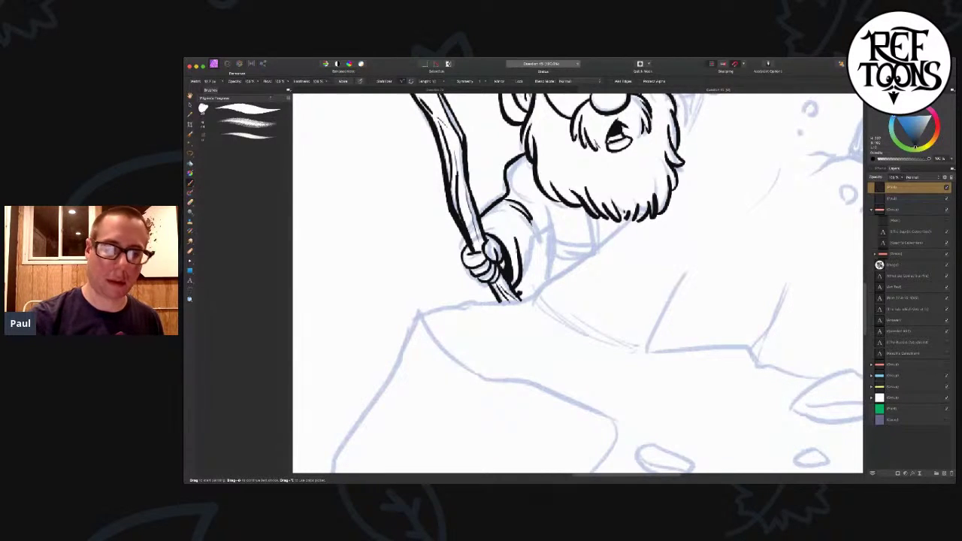
Step: Ink the sleeve's underside and the belted robe front, closing the figure with a diagonal edge from the beard down to the rock
{"action": "mouse_move", "coordinate": [525, 269]}
{"action": "left_mouse_down"}
{"action": "mouse_move", "coordinate": [529, 194]}
{"action": "mouse_move", "coordinate": [545, 213]}
{"action": "left_mouse_up"}
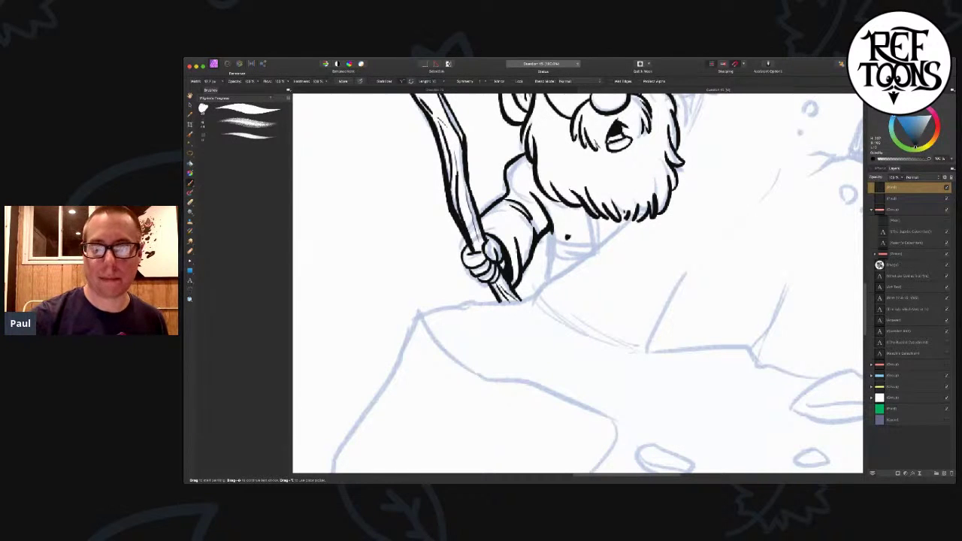
{"action": "left_click_drag", "start_coordinate": [570, 241], "coordinate": [592, 243]}
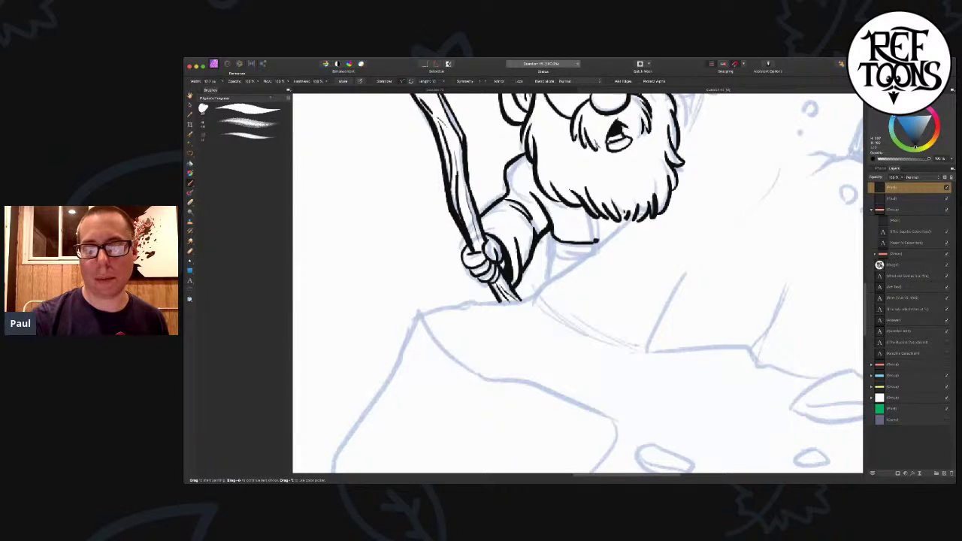
{"action": "left_click_drag", "start_coordinate": [603, 241], "coordinate": [611, 239]}
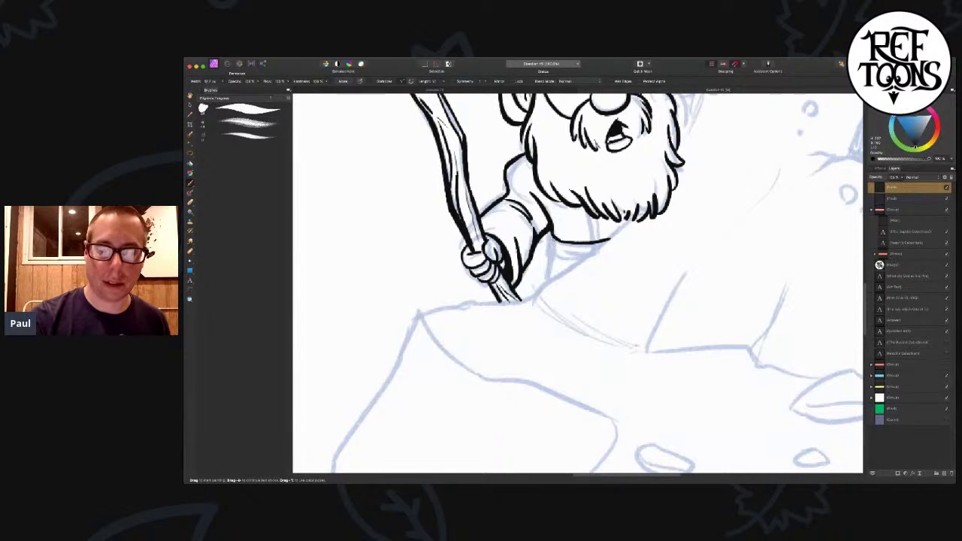
{"action": "mouse_move", "coordinate": [552, 251]}
{"action": "left_mouse_down"}
{"action": "mouse_move", "coordinate": [591, 258]}
{"action": "mouse_move", "coordinate": [599, 249]}
{"action": "mouse_move", "coordinate": [542, 288]}
{"action": "left_mouse_up"}
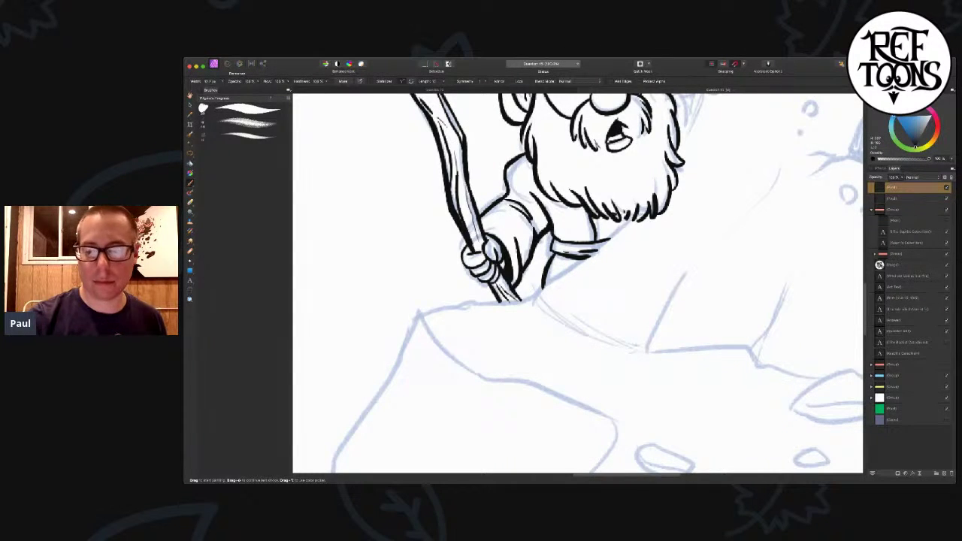
{"action": "scroll", "coordinate": [579, 286], "scroll_direction": "up", "scroll_amount": 5}
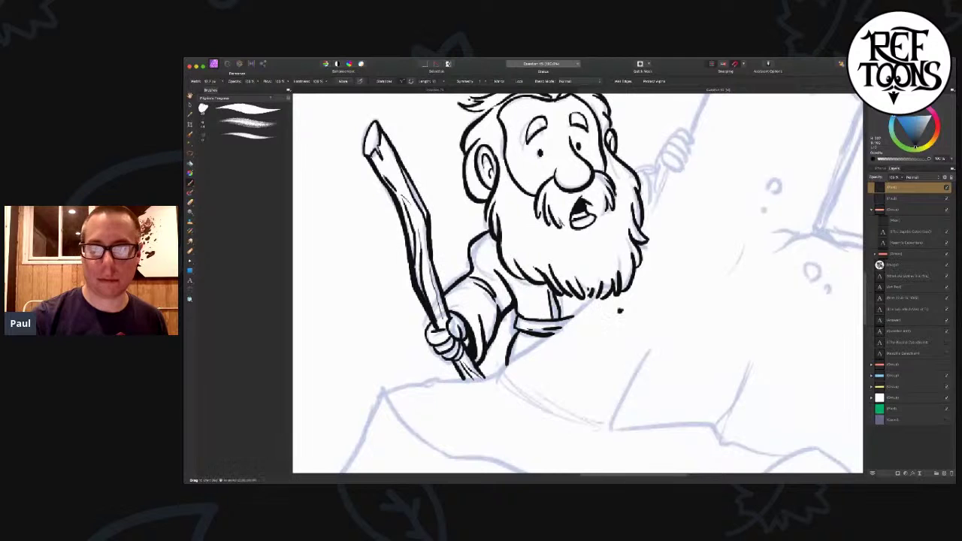
{"action": "mouse_move", "coordinate": [584, 306]}
{"action": "left_mouse_down"}
{"action": "mouse_move", "coordinate": [504, 366]}
{"action": "mouse_move", "coordinate": [494, 385]}
{"action": "left_mouse_up"}
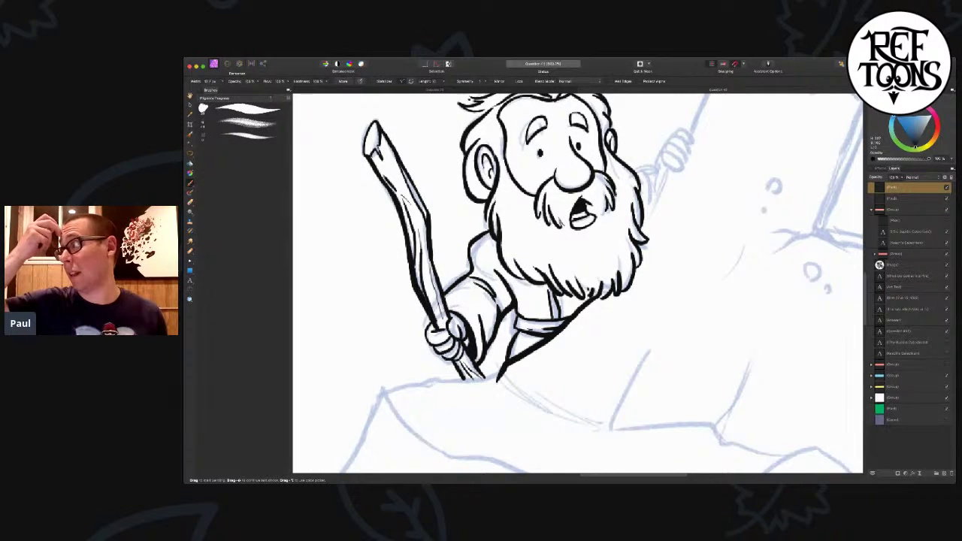
Step: Ink the short curved sleeve edge of Moses's far arm, between his beard and the hand holding the second staff
{"action": "left_click_drag", "start_coordinate": [699, 271], "coordinate": [646, 343]}
{"action": "scroll", "coordinate": [646, 343], "scroll_direction": "up", "scroll_amount": 3}
{"action": "scroll", "coordinate": [646, 343], "scroll_direction": "right", "scroll_amount": 3}
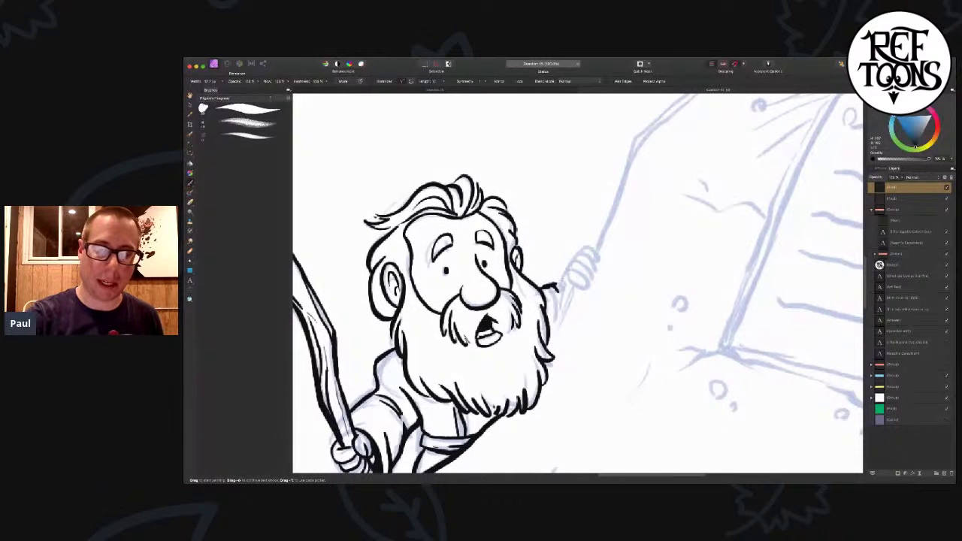
{"action": "left_click_drag", "start_coordinate": [558, 290], "coordinate": [565, 305]}
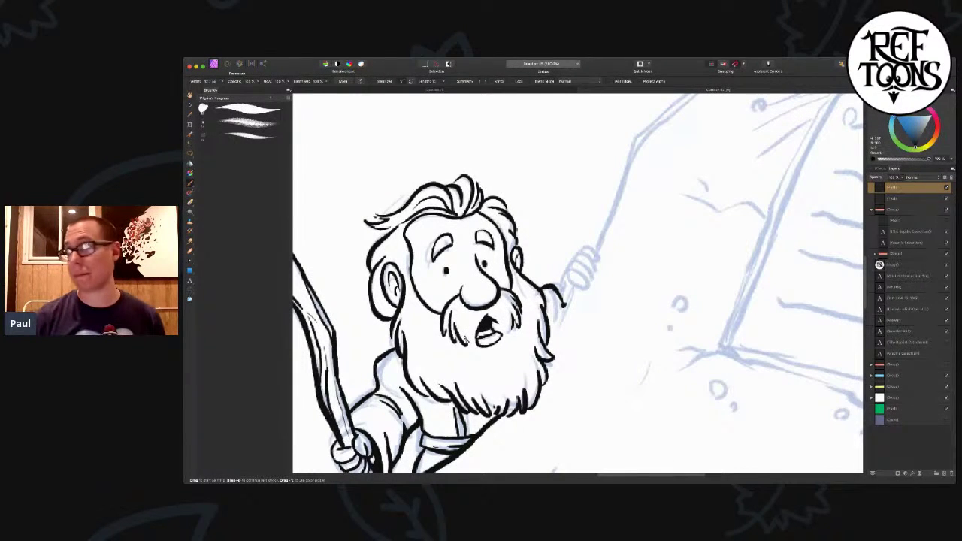